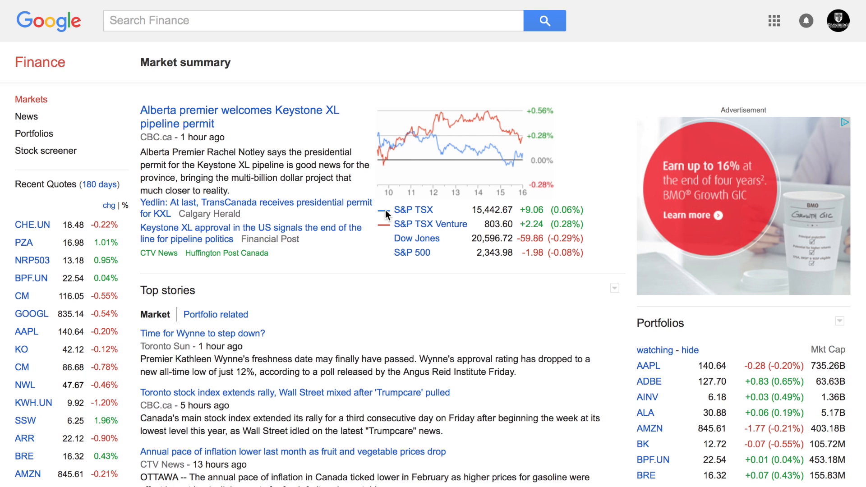
Switch from the market summary to Portfolios to see the watching portfolio's holdings.
left_click(45, 134)
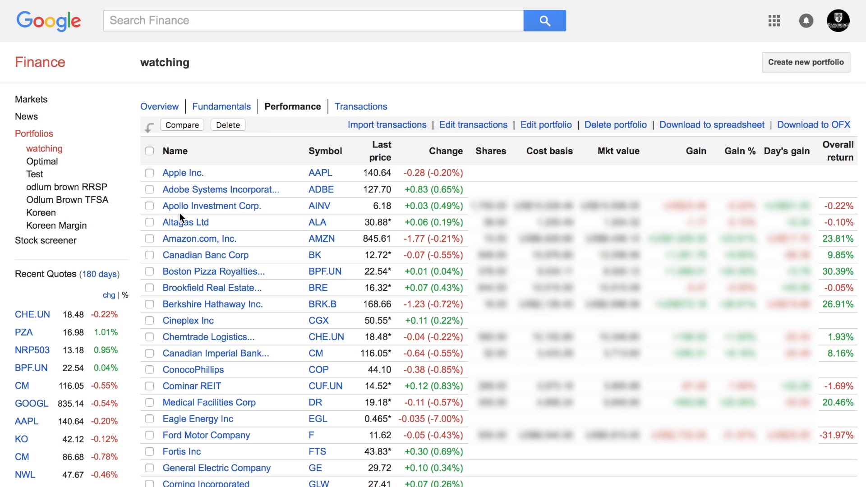
Search 'bk', open the Canadian Banc Corp (TSE:BK) quote, and start adding it to a portfolio.
left_click(156, 24)
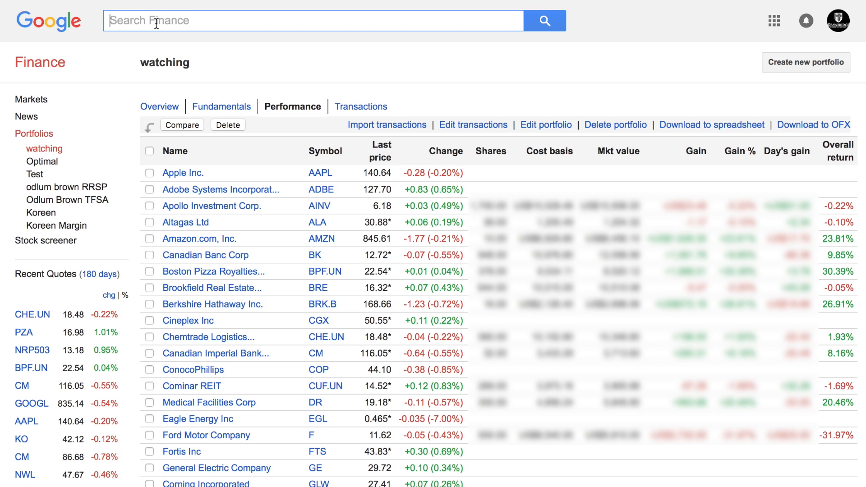
type("bk")
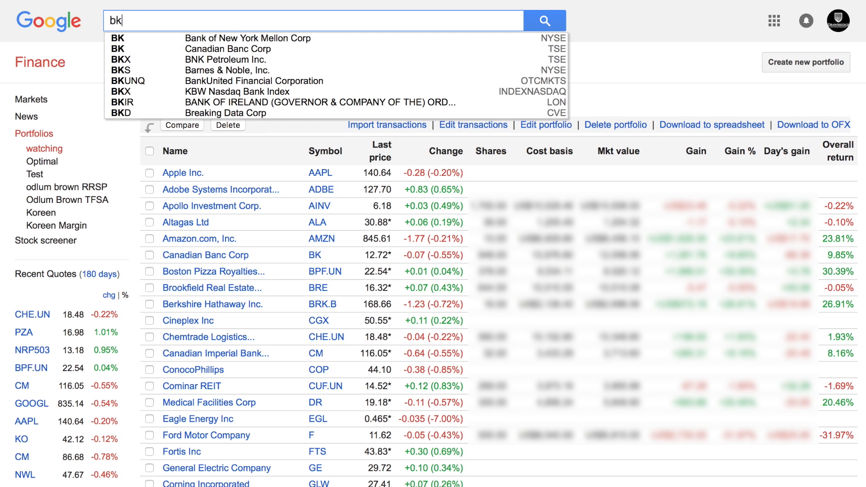
left_click(190, 49)
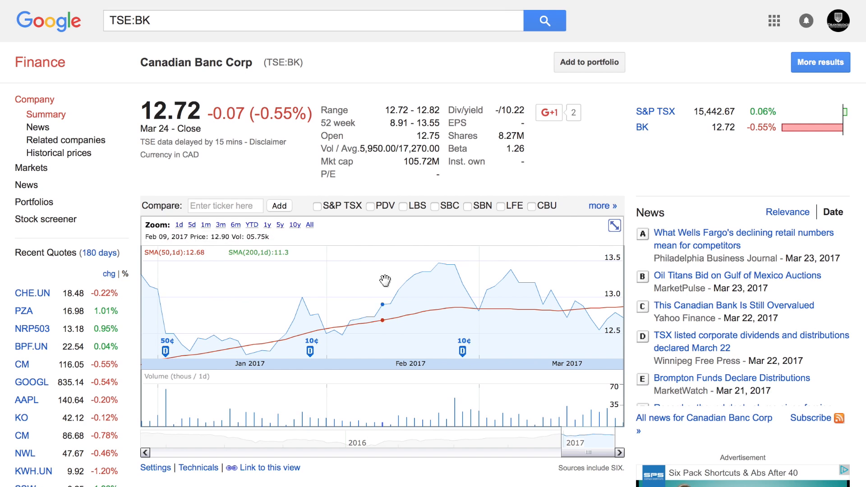
left_click(582, 62)
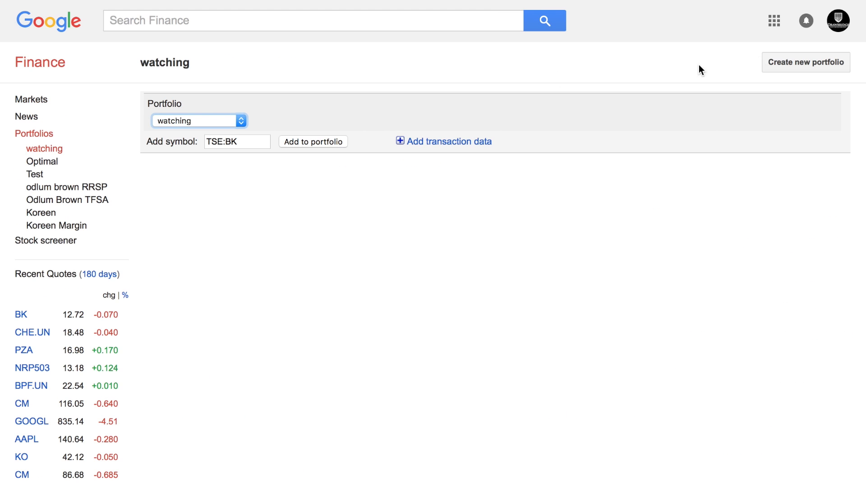
Create a new portfolio named 'Youtube'.
left_click(783, 63)
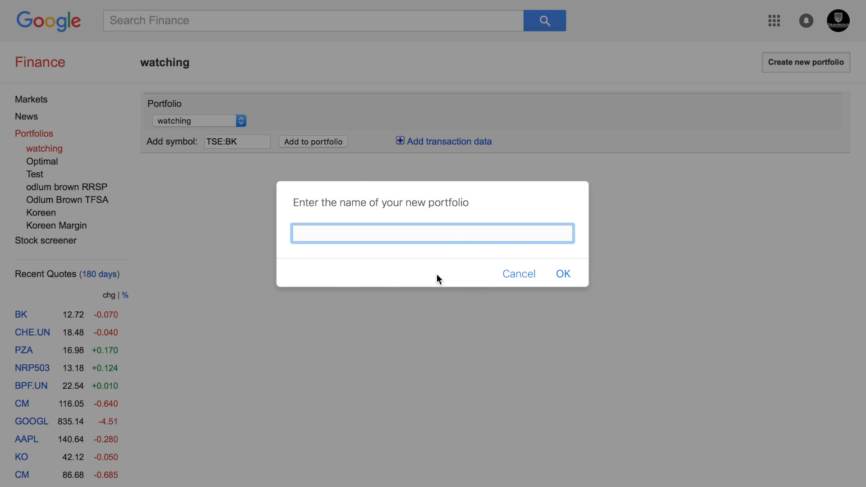
type("Youtube")
left_click(563, 273)
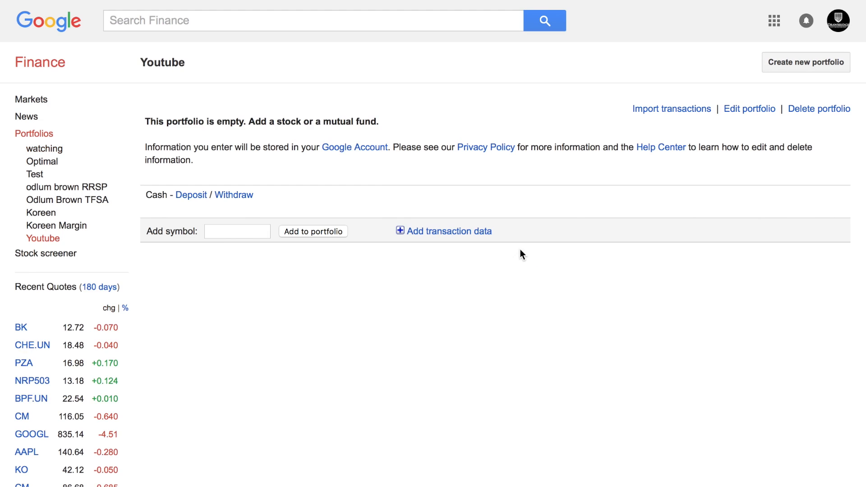
Add Canadian Banc Corp (BK) as the Youtube portfolio's first holding.
left_click(218, 232)
type("bk")
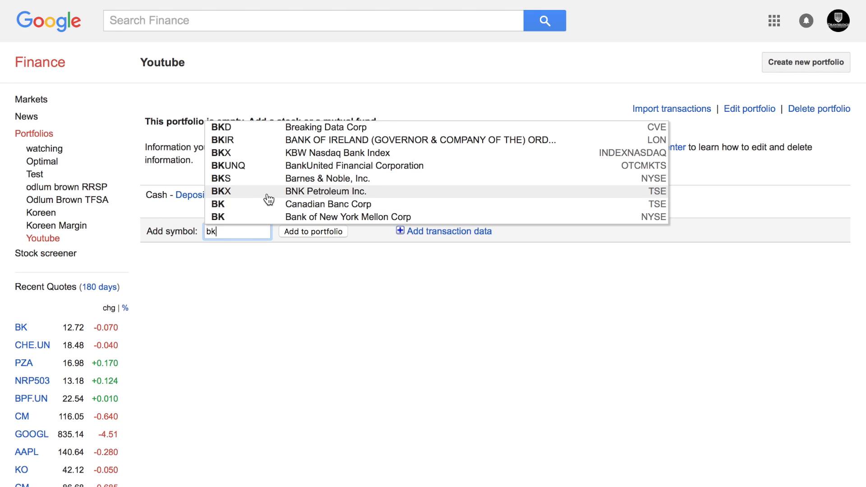
left_click(248, 206)
left_click(315, 230)
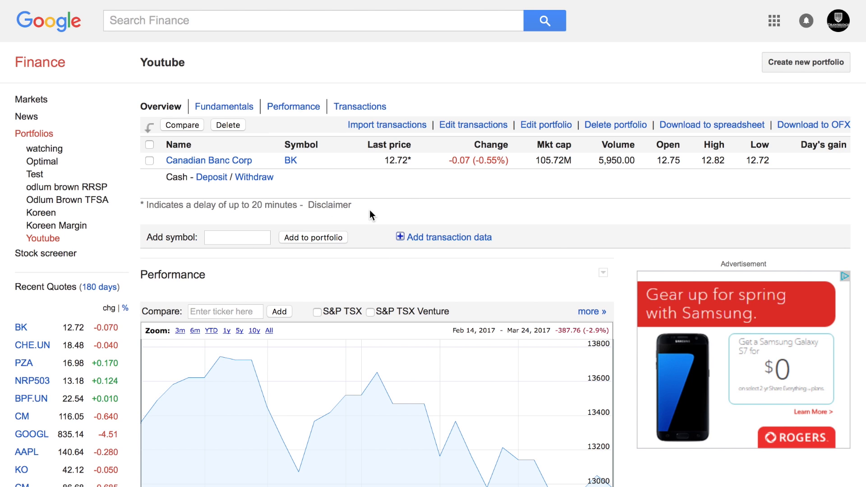
Record the BK holding as a buy of 100 shares at 12.00 dated Feb 1, 2017.
left_click(469, 125)
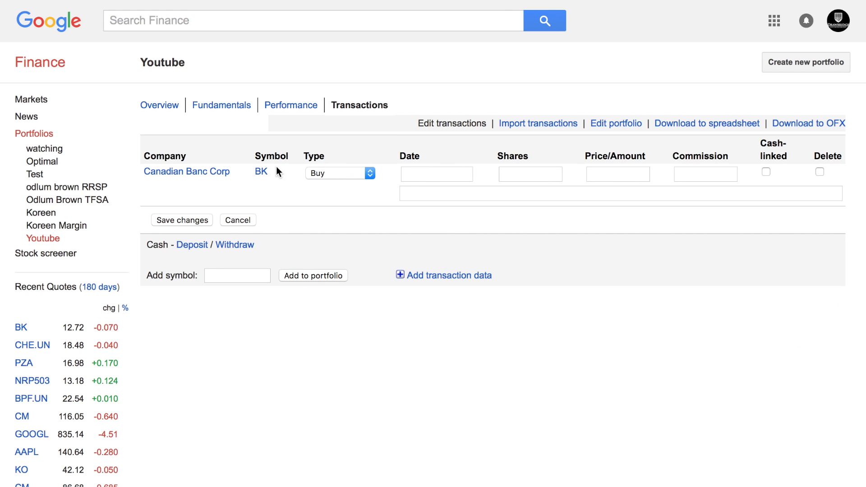
left_click(440, 174)
left_click(424, 189)
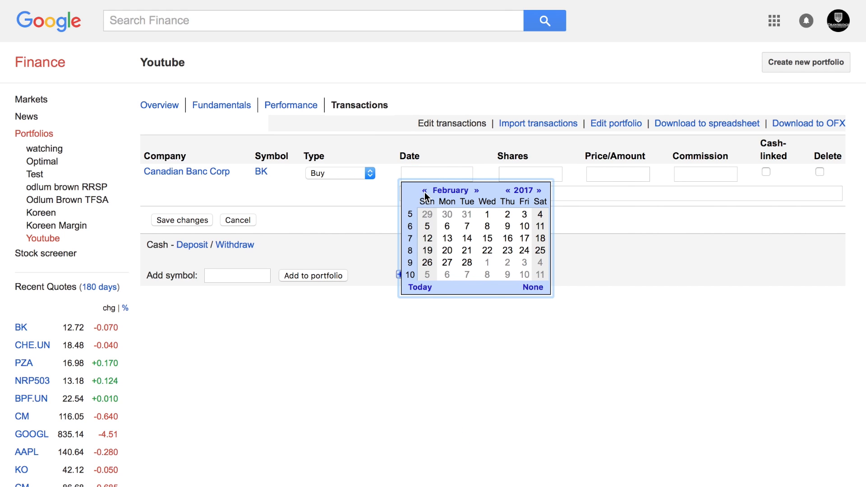
left_click(487, 215)
left_click(509, 176)
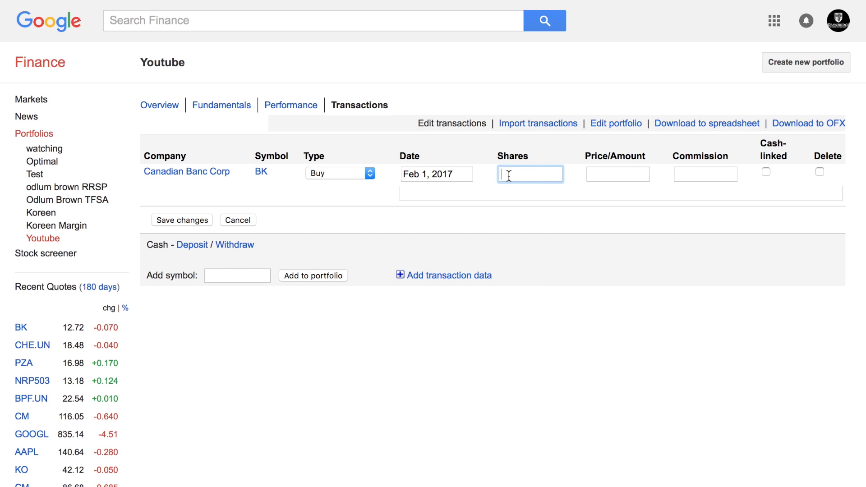
type("100")
key("Tab")
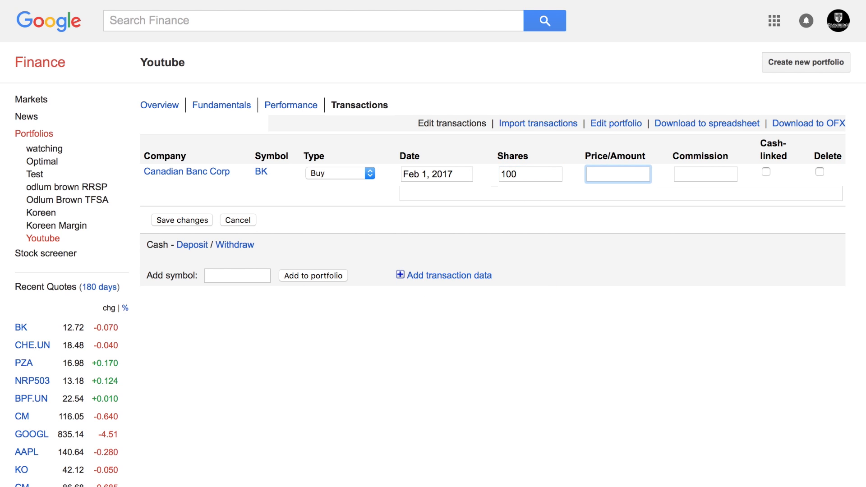
type("12.00")
left_click(176, 222)
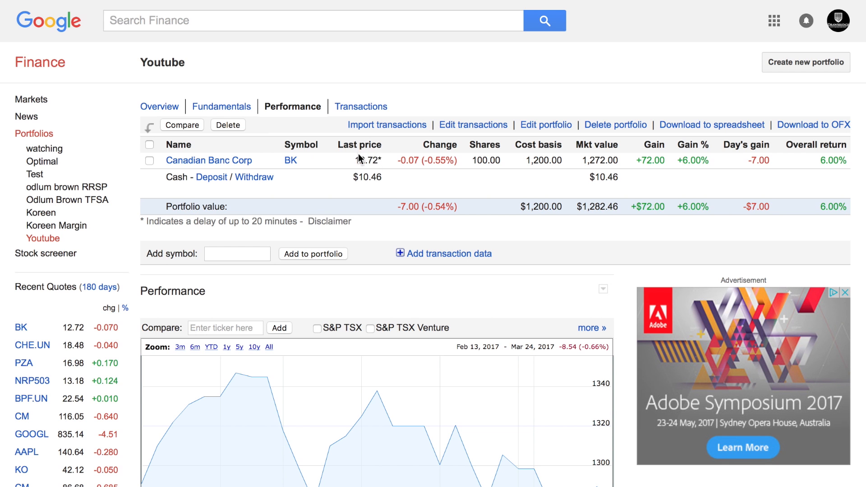
Zoom the Youtube portfolio's performance chart to the last 3 months.
scroll(451, 215, "down", 5)
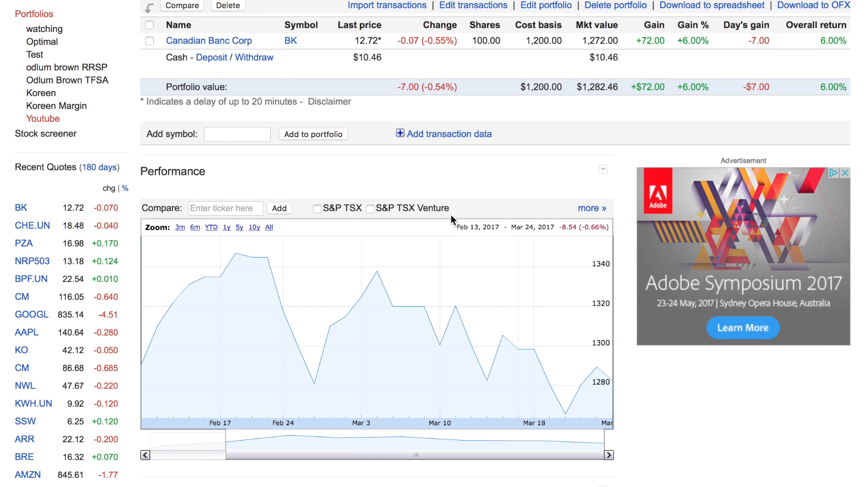
scroll(450, 214, "up", 3)
scroll(465, 280, "down", 2)
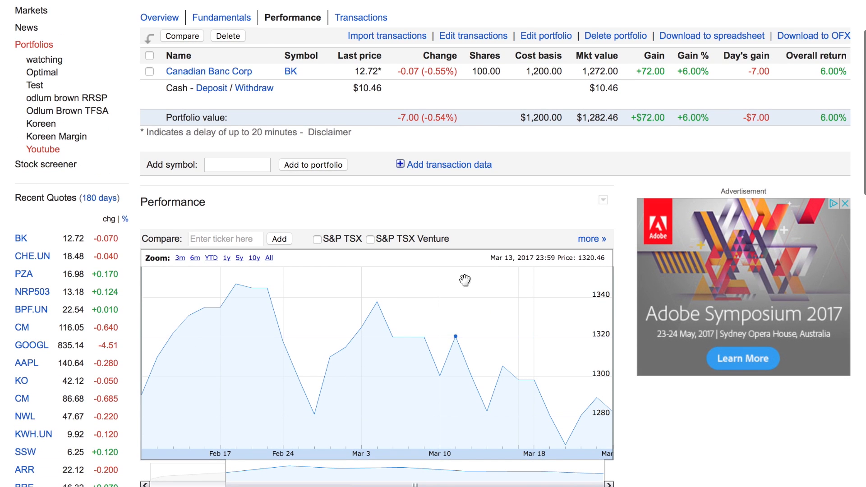
left_click(180, 258)
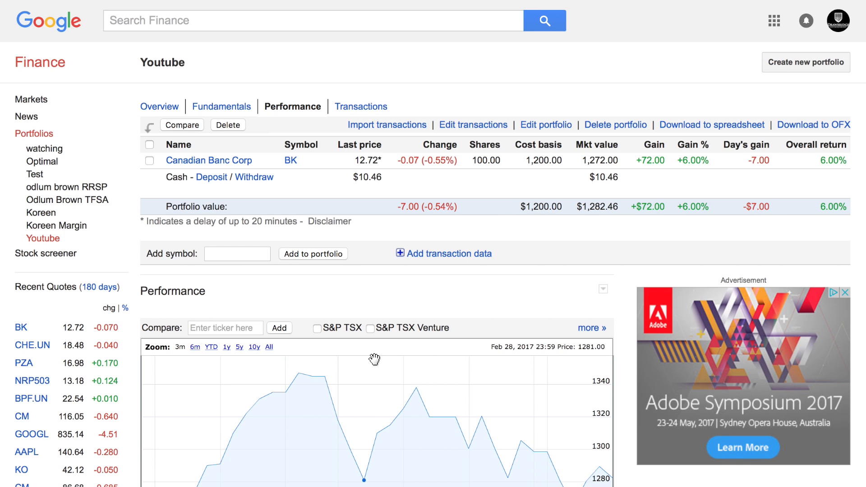
left_click(138, 25)
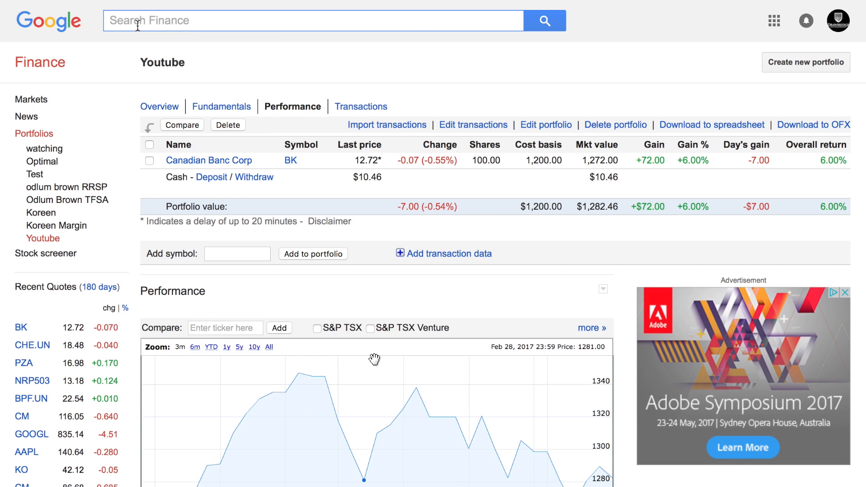
Look up CHE.UN and open its add form for the Youtube portfolio with transaction fields shown.
type("che.un")
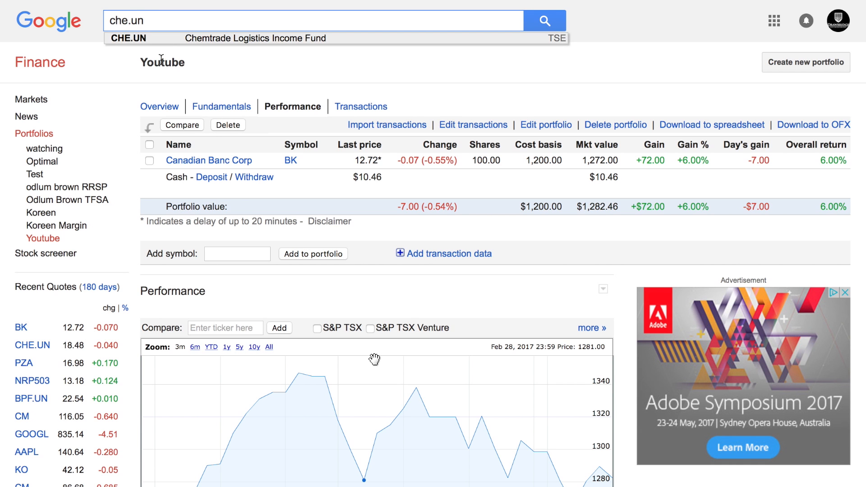
left_click(143, 39)
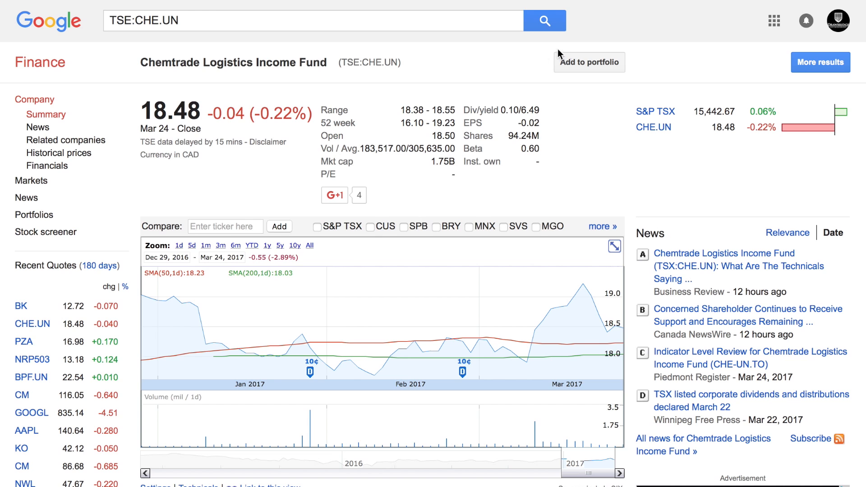
left_click(580, 63)
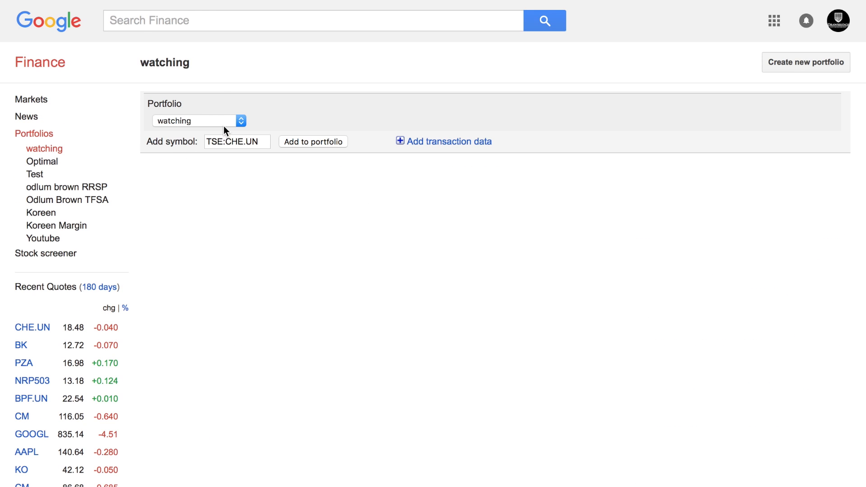
left_click(242, 122)
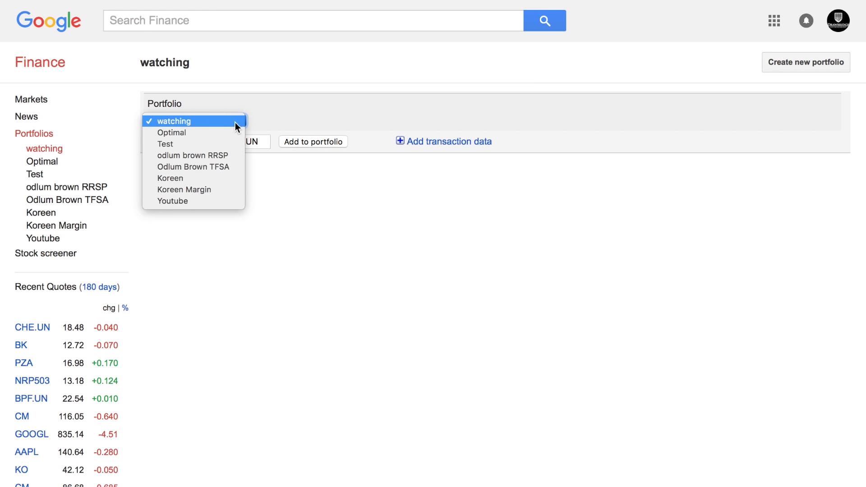
left_click(179, 202)
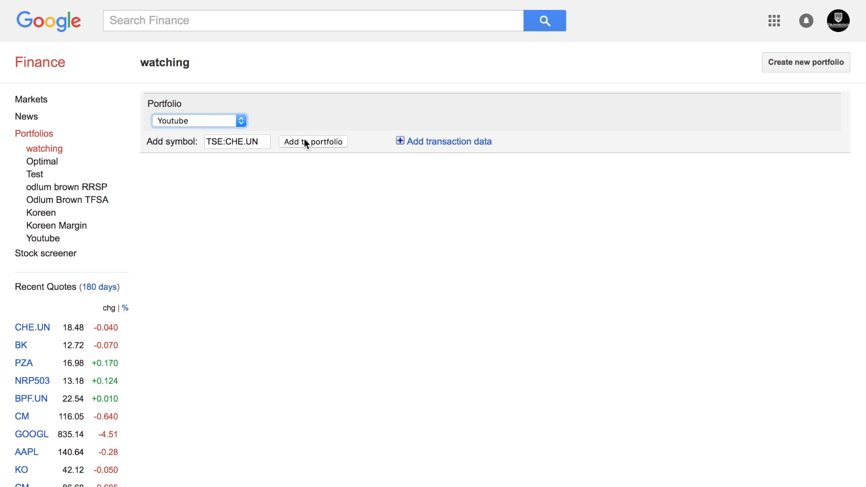
left_click(400, 141)
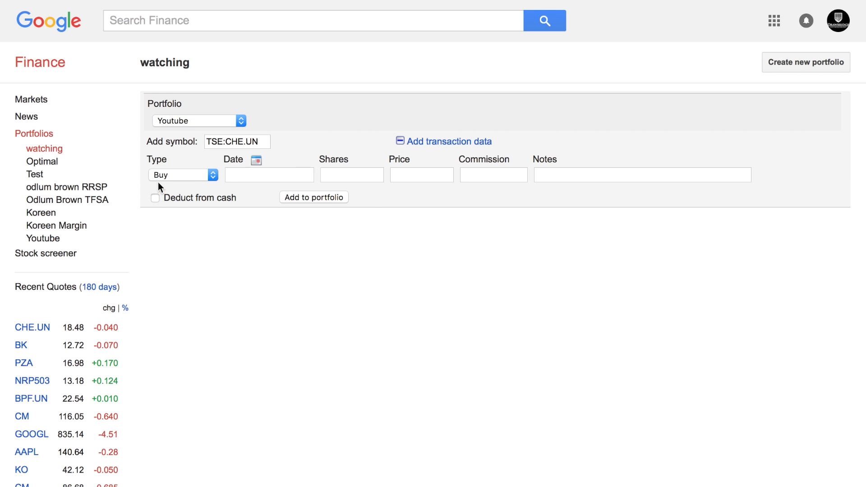
Add CHE.UN to Youtube as a buy of 100 shares at 20.00 dated Feb 14, 2017.
left_click(247, 174)
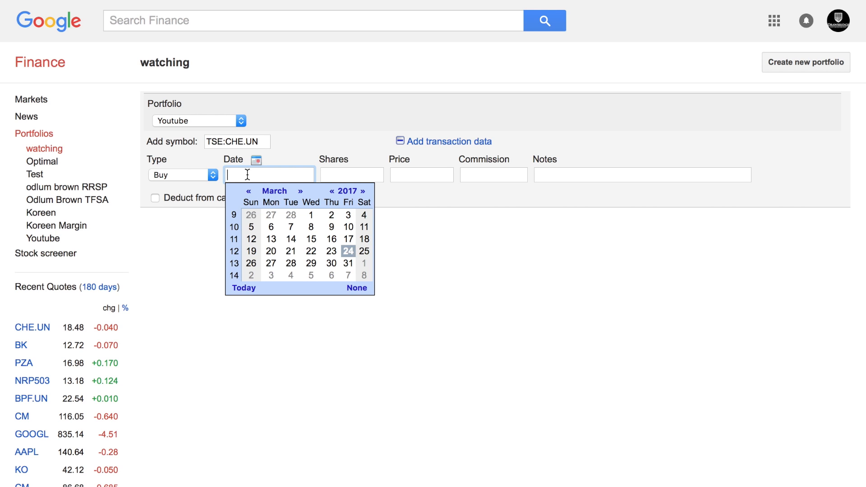
type("Feb 14,")
left_click(248, 192)
left_click(291, 238)
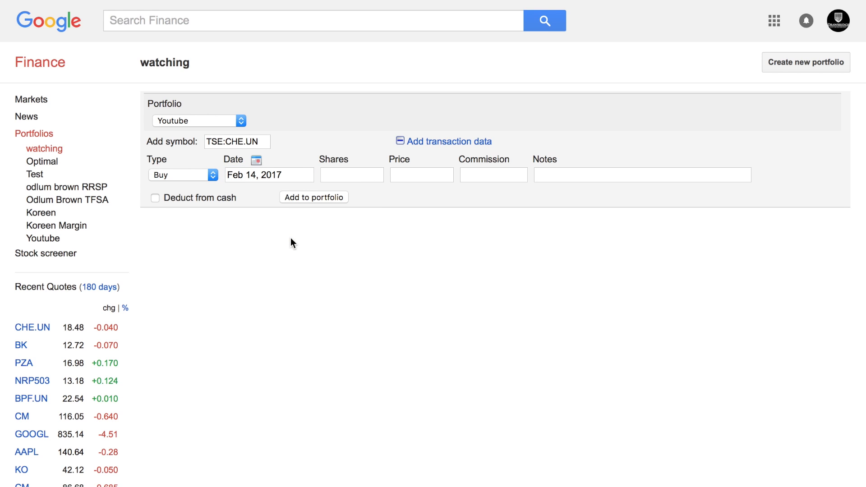
left_click(352, 173)
type("1000")
key("BackSpace")
key("Tab")
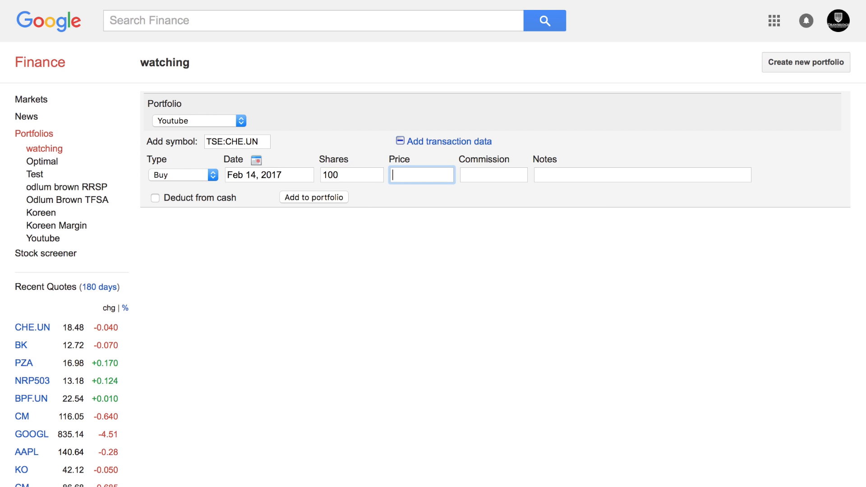
type("20.00")
left_click(306, 199)
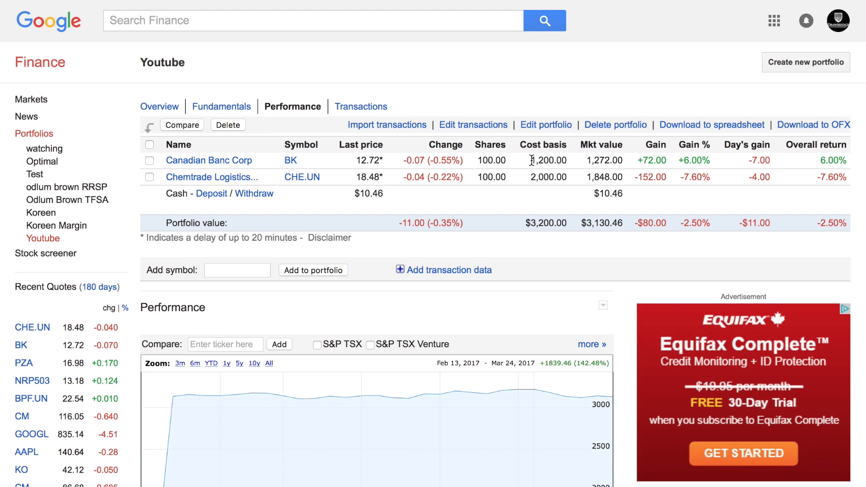
left_click_drag(477, 162, 567, 162)
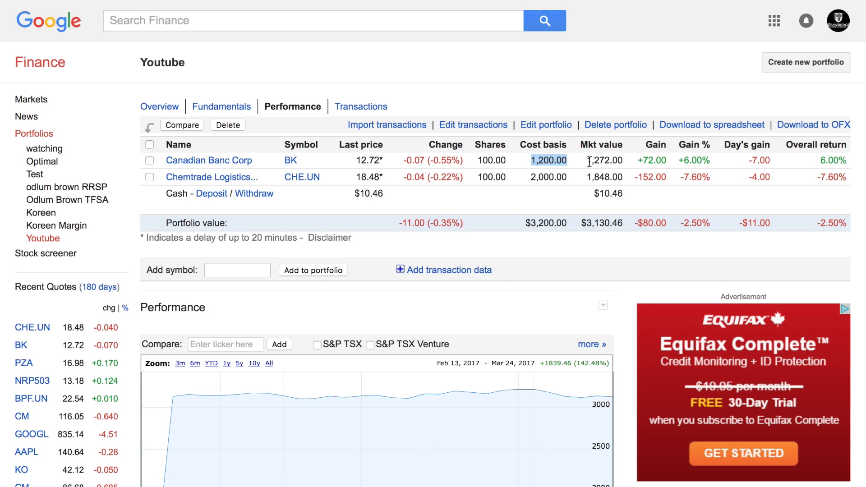
left_click_drag(587, 161, 621, 161)
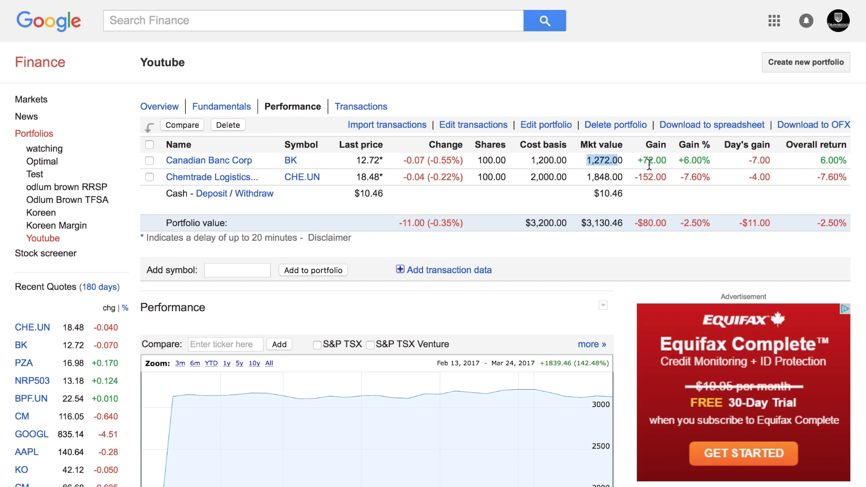
left_click_drag(638, 160, 665, 160)
left_click(744, 162)
double_click(743, 159)
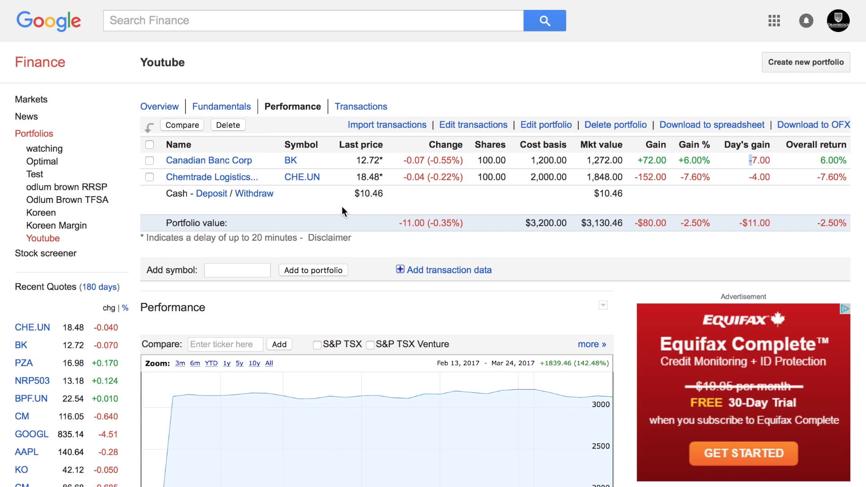
left_click_drag(628, 193, 584, 193)
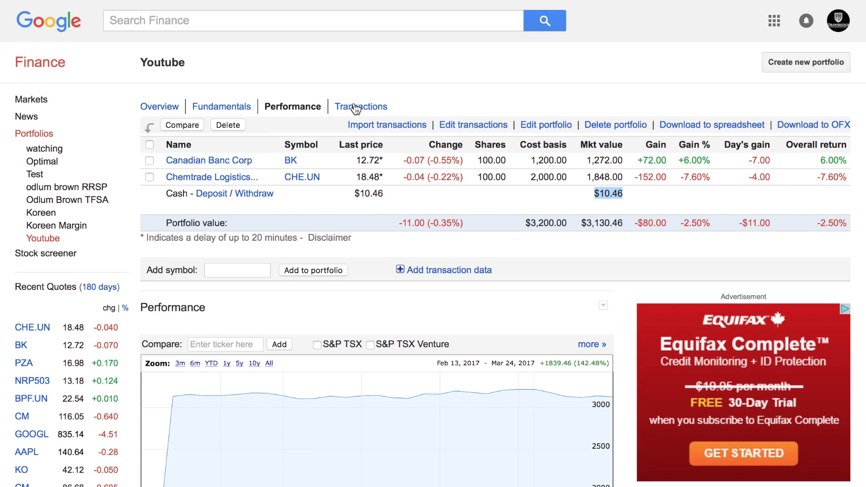
Disable dividend reporting for the Youtube portfolio, save, and reopen its symbol list for editing.
left_click(536, 126)
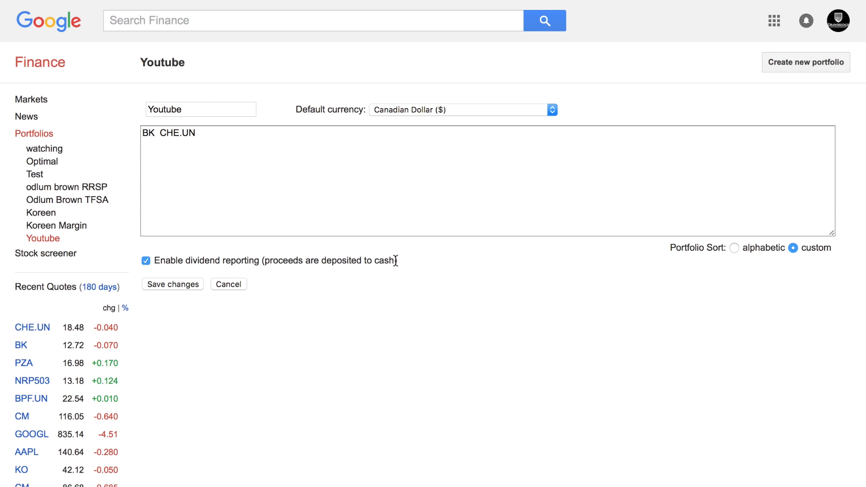
left_click(147, 261)
left_click(180, 282)
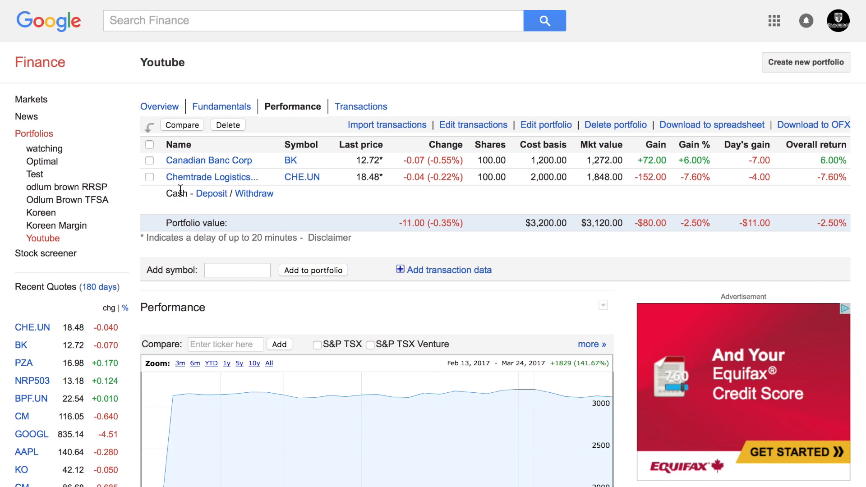
left_click(546, 126)
left_click(231, 135)
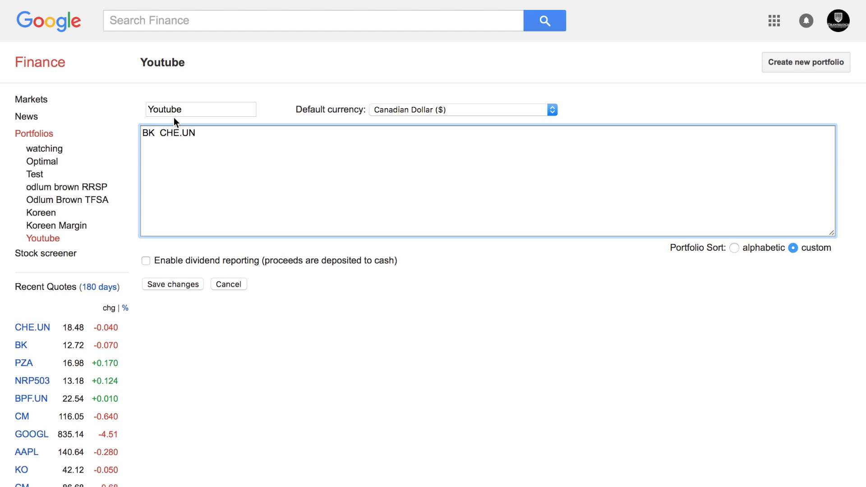
Add BRE, KEG.UN, NWH.UN, SMU.UN, SOT.UN, TNT.UN and VSN to the symbol list and save.
left_click(159, 134)
left_click(162, 132)
type("b")
key("BackSpace")
type("BRE")
left_click(242, 134)
type("keg.un:tse nwh.un")
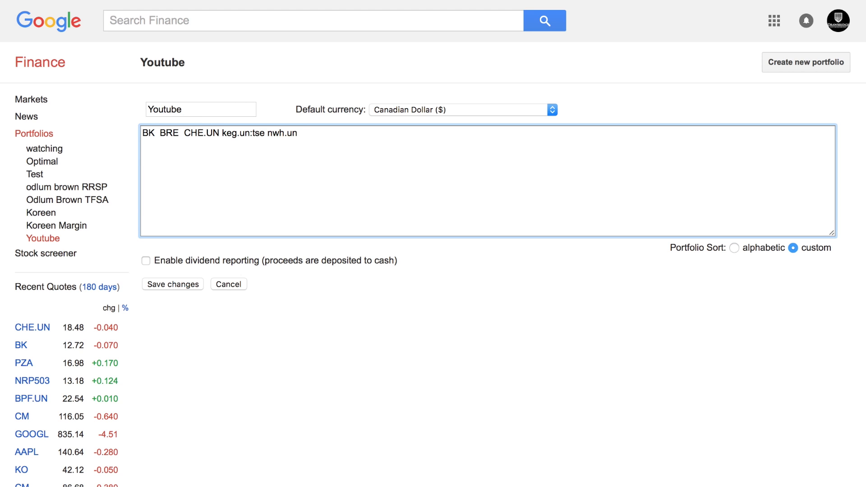
type(":tse smu.un:tse sot.un:tse t")
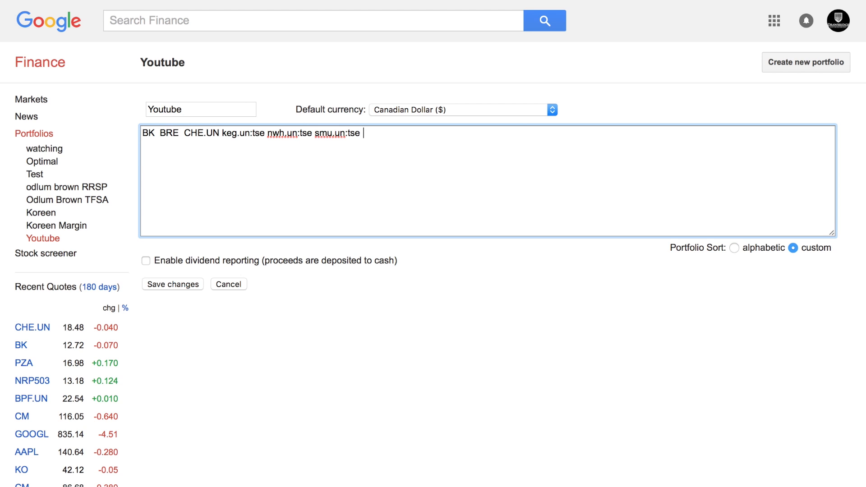
type("nt.un:tse vsn:tse")
left_click(173, 284)
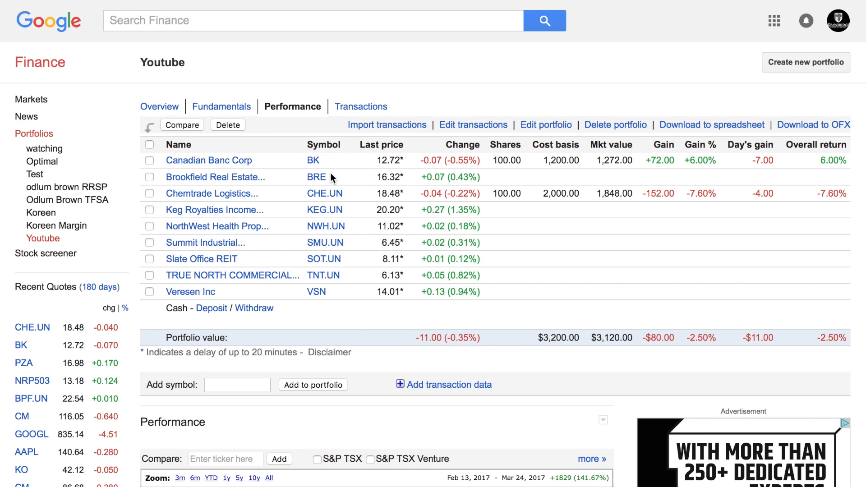
Look up Boston Pizza (BPF.UN) and add it to the Youtube portfolio.
left_click(207, 18)
type("bf")
key("BackSpace")
type("pf")
left_click(215, 38)
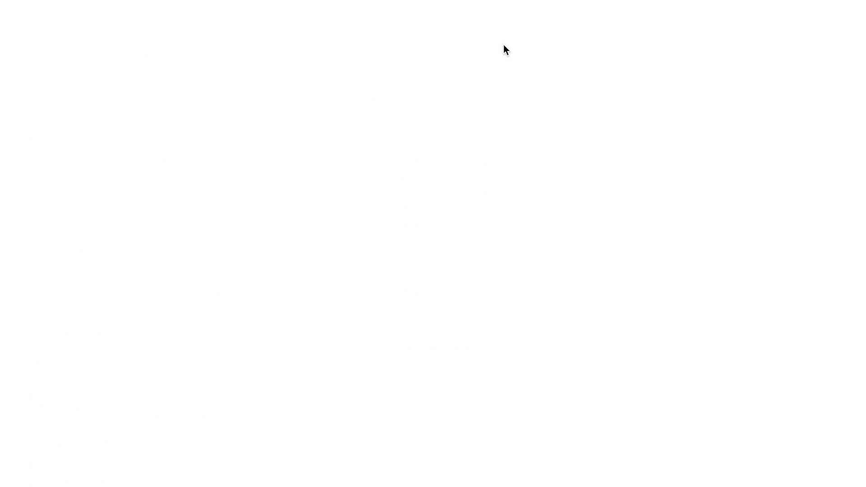
left_click(588, 69)
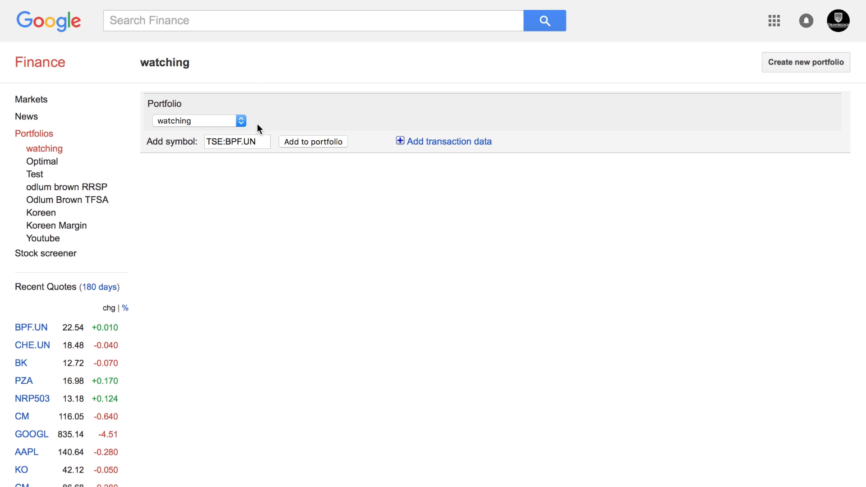
left_click(242, 120)
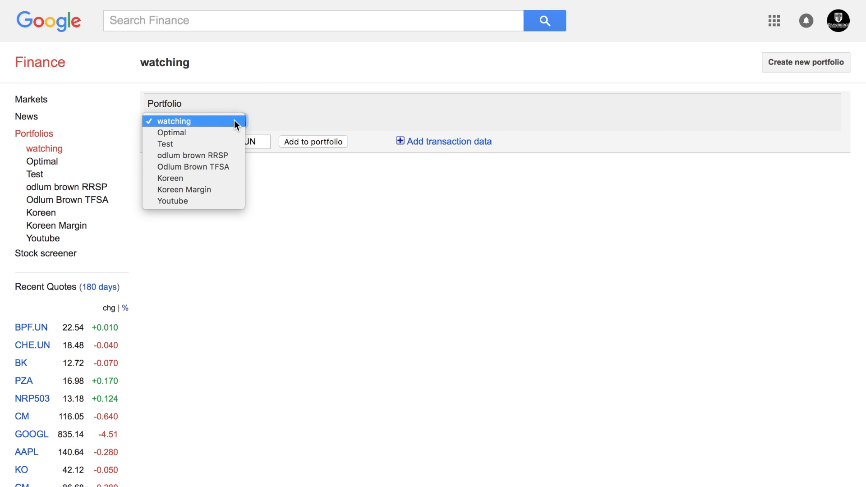
left_click(174, 201)
left_click(322, 142)
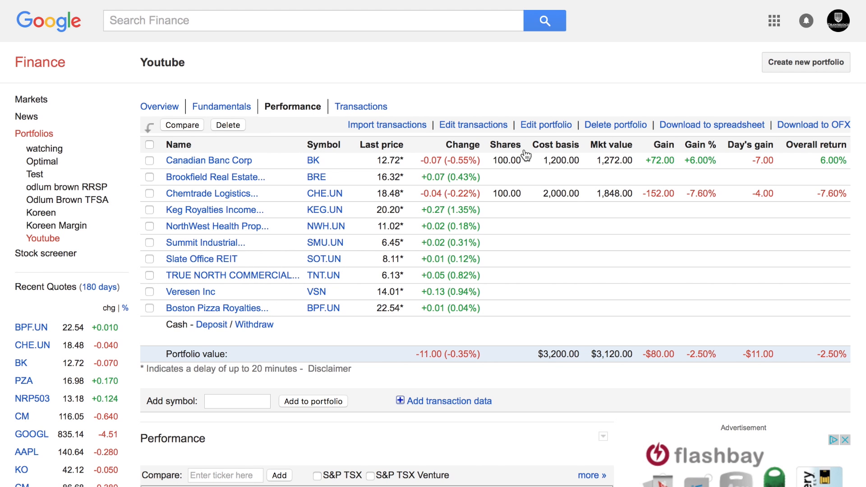
Move BPF.UN to follow BK in the symbol list, insert kwh.un:tse before NWH.UN, and save.
left_click(538, 124)
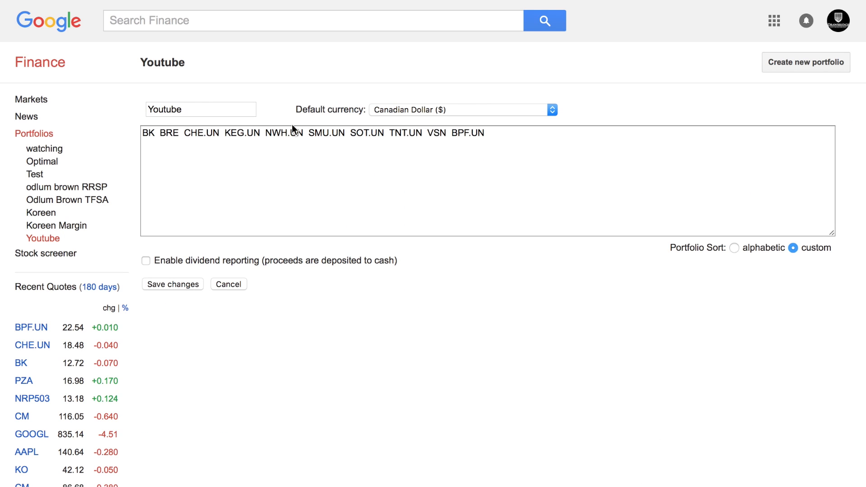
left_click_drag(485, 135, 453, 135)
key("ctrl+c")
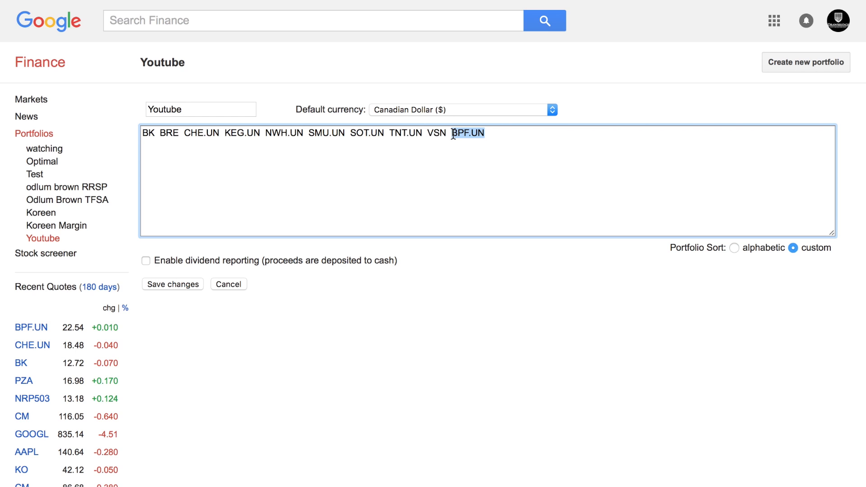
key("BackSpace")
left_click(158, 135)
key("ctrl+v")
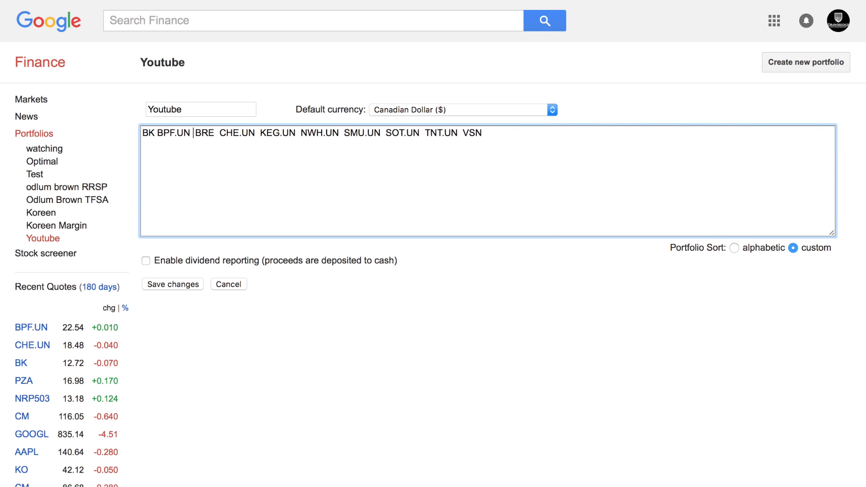
left_click(298, 132)
type("kw")
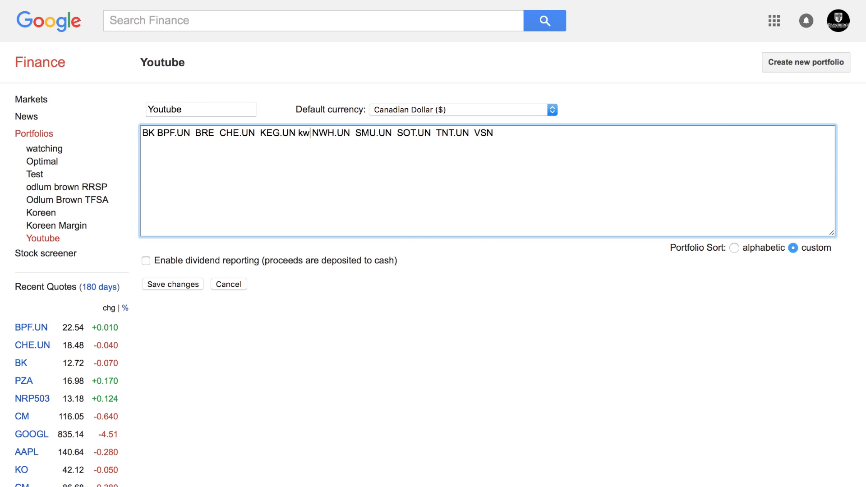
type("h.un:ts")
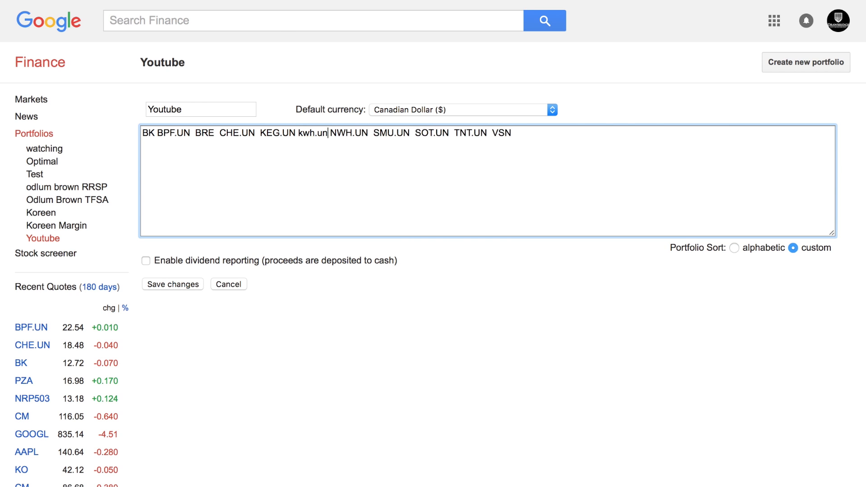
type("e")
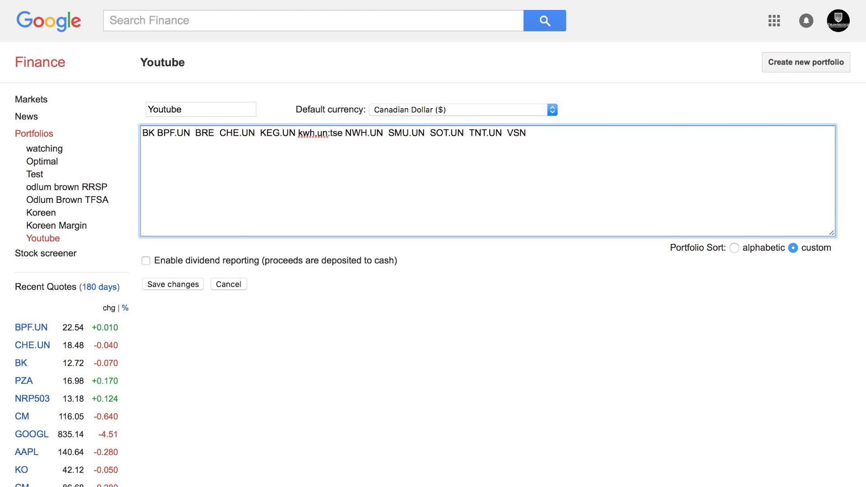
left_click(172, 280)
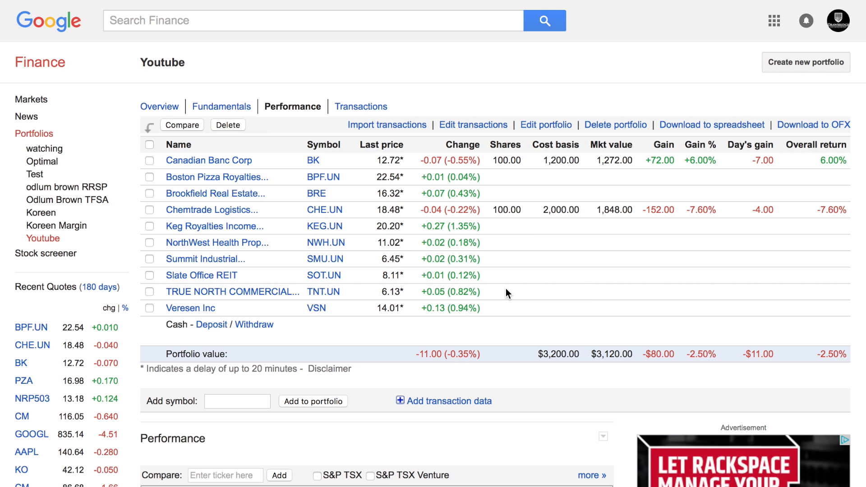
scroll(410, 323, "down", 4)
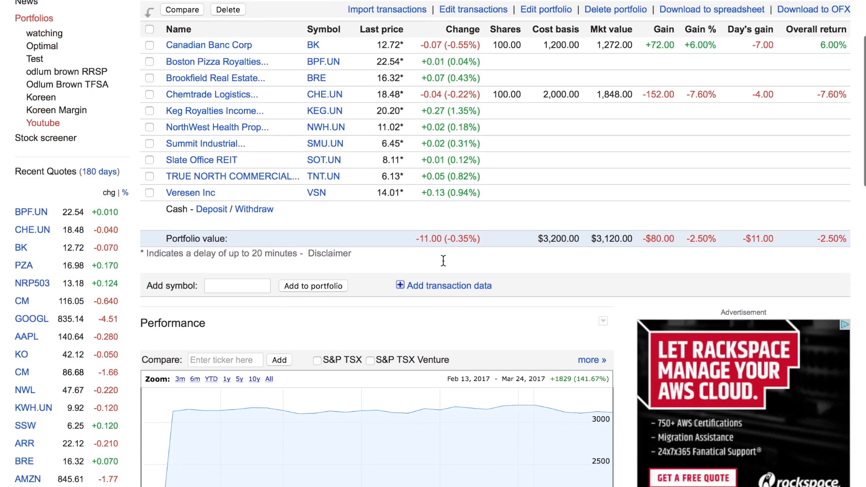
scroll(443, 260, "up", 2)
scroll(443, 261, "up", 1)
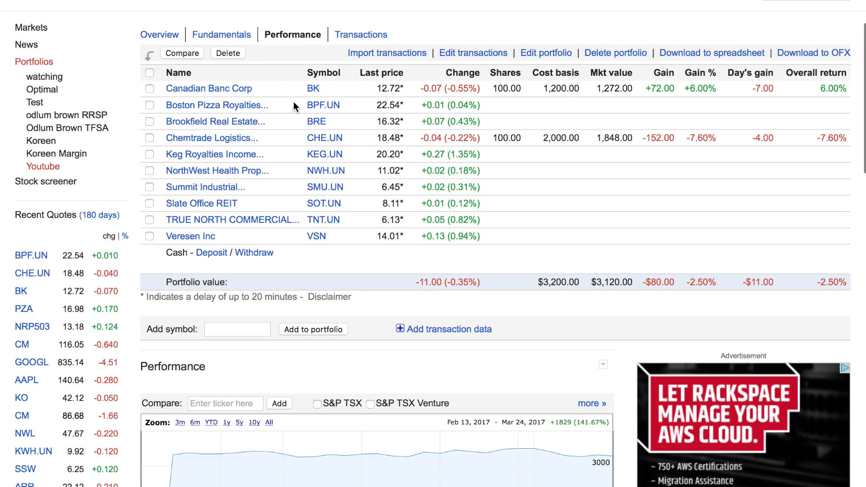
left_click(214, 109)
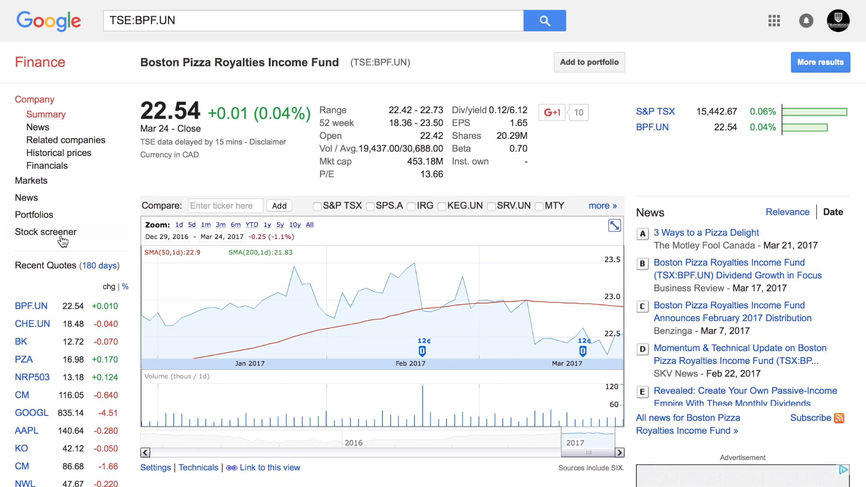
left_click(48, 216)
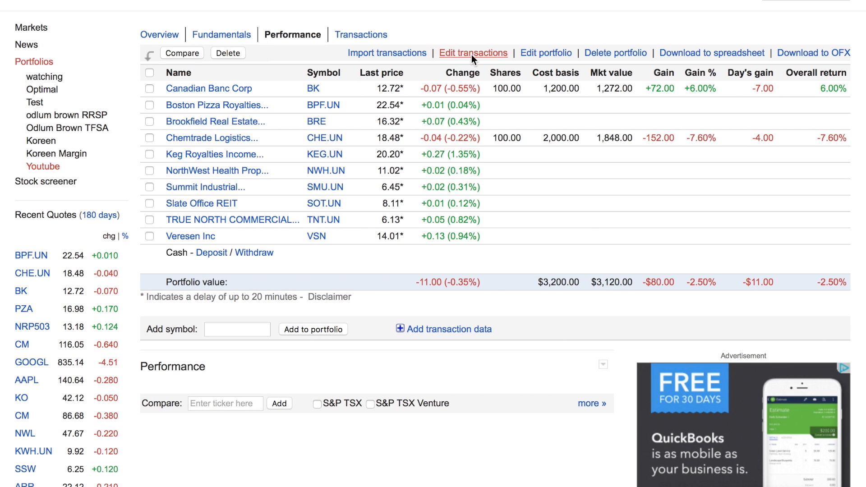
left_click(472, 56)
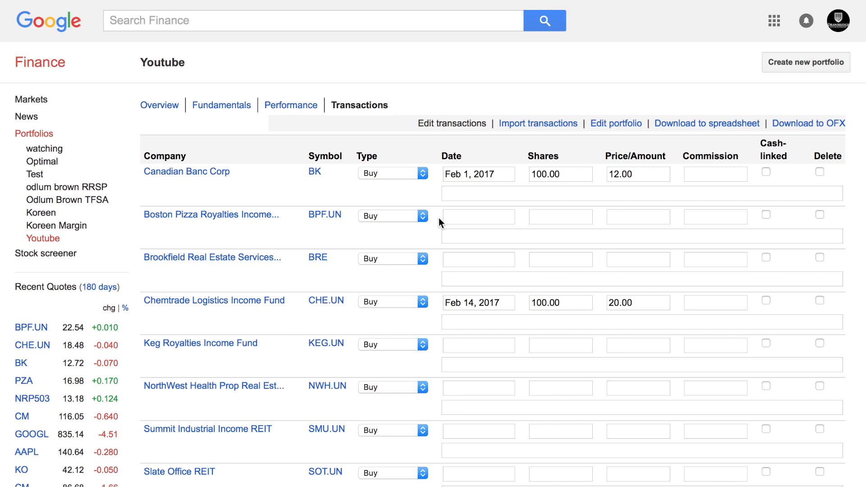
Set the BPF.UN transaction date to Mar 24, 2017.
left_click(450, 217)
type("marc")
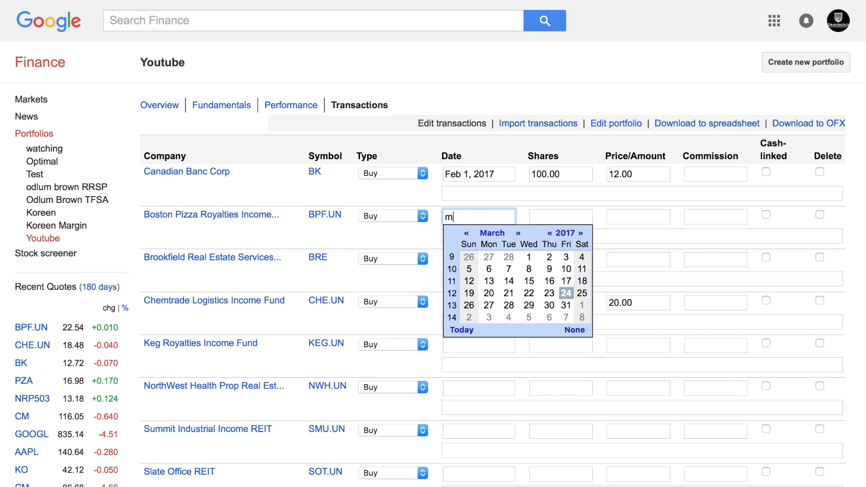
left_click(567, 294)
Enter 100 shares at a price of 22.54 with a 10 commission for BPF.UN.
left_click(551, 218)
type("100")
key("BackSpace")
key("BackSpace")
type("00")
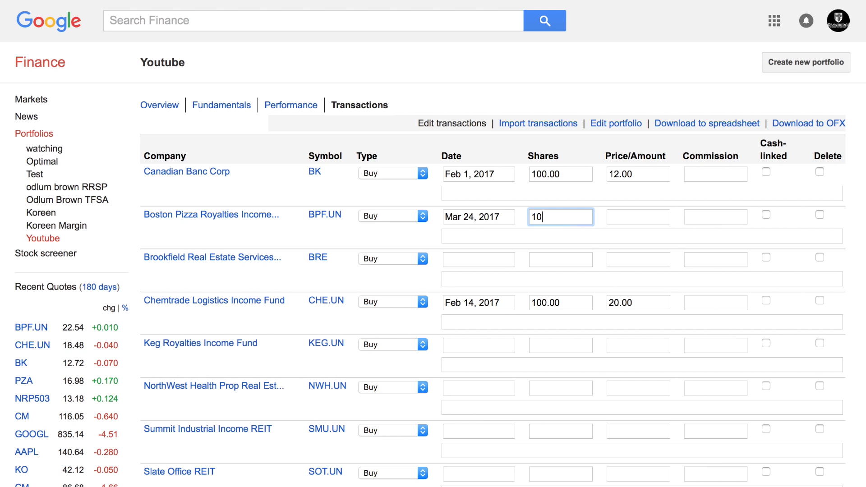
key("Tab")
type("22.54")
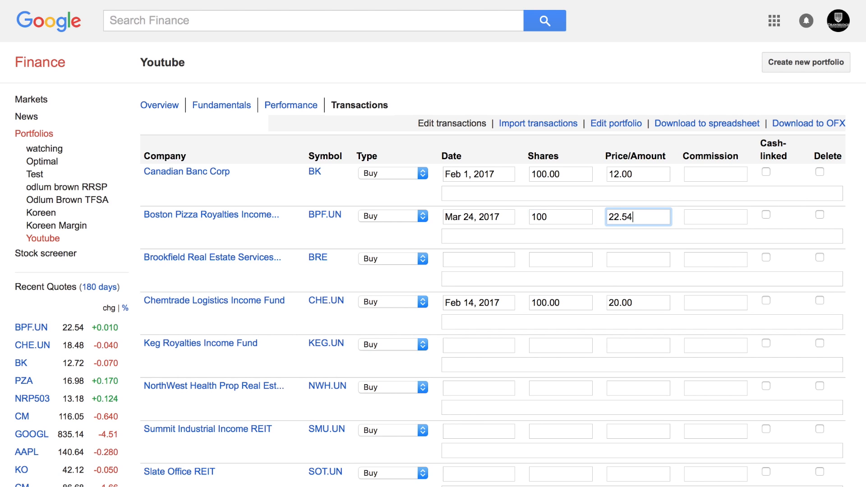
key("Tab")
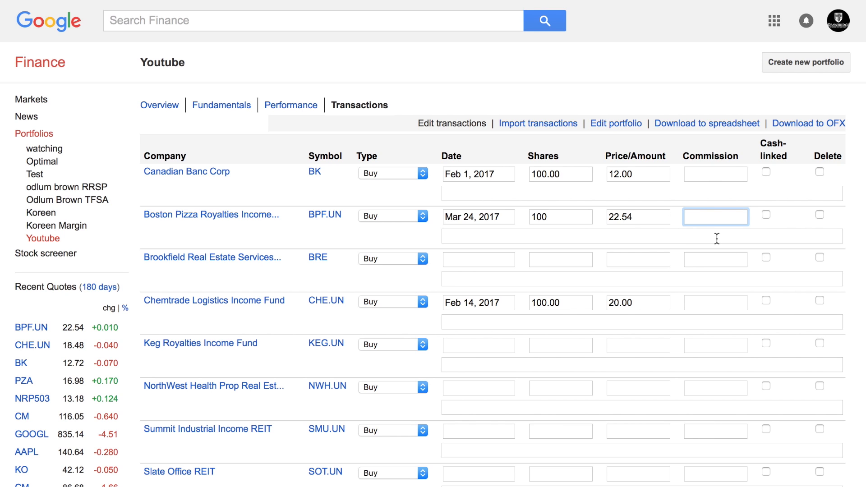
type("10")
scroll(785, 263, "down", 10)
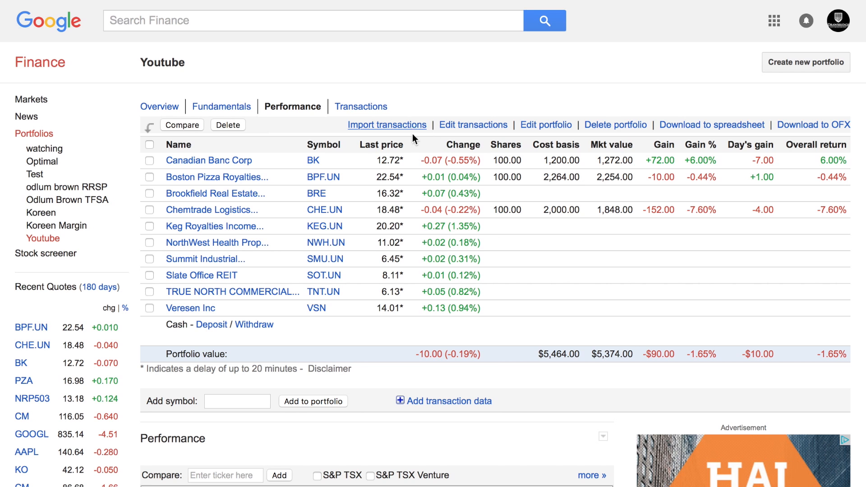
Add TSE:BPF.UN as a new entry and reveal its transaction detail fields.
left_click(467, 128)
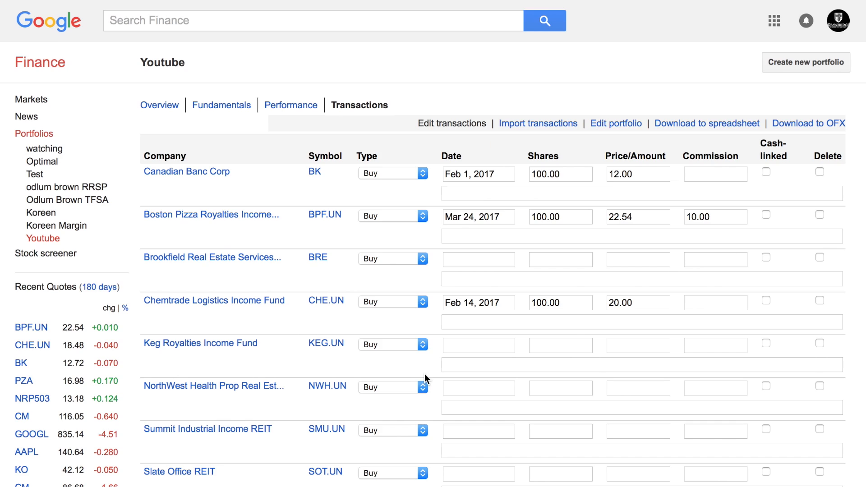
scroll(424, 378, "down", 3)
scroll(425, 378, "down", 3)
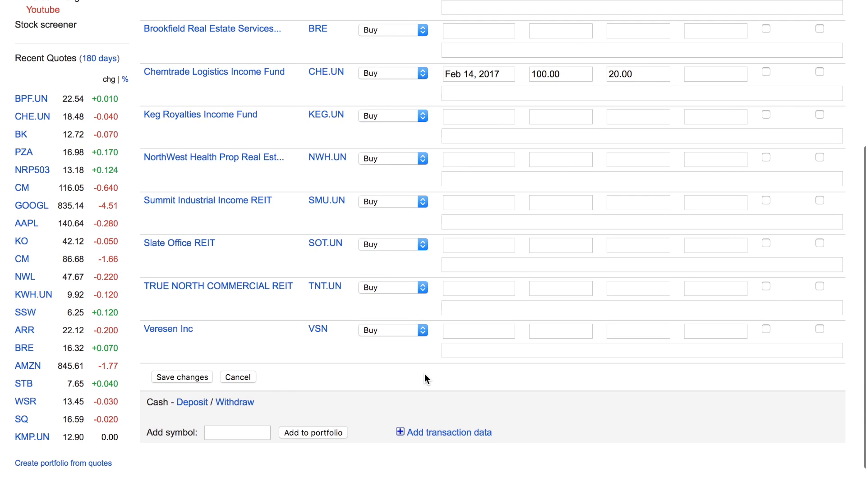
left_click(228, 433)
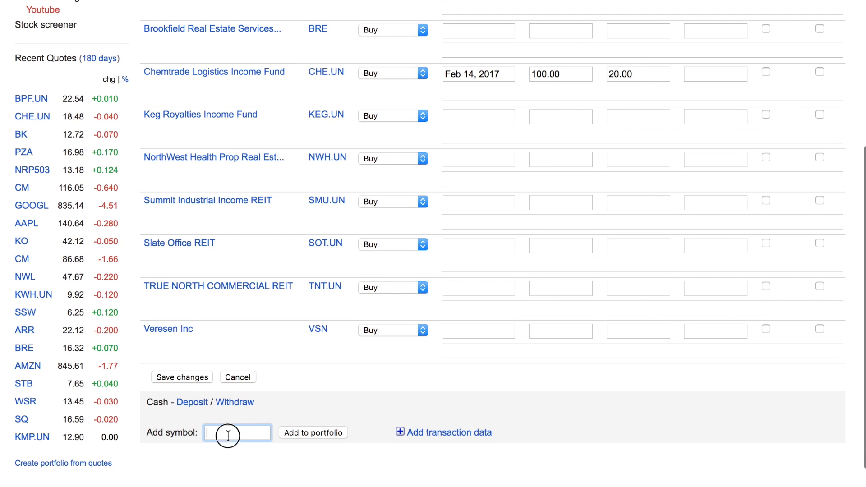
type("TSE:BPF.UN,")
left_click(417, 436)
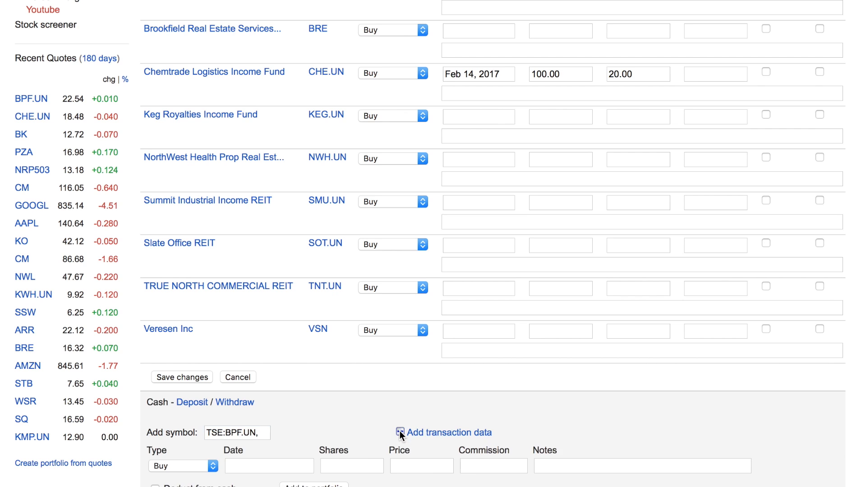
Record a Mar 1, 2017 buy of 100 shares at 22.00 and add it to the portfolio.
left_click(242, 472)
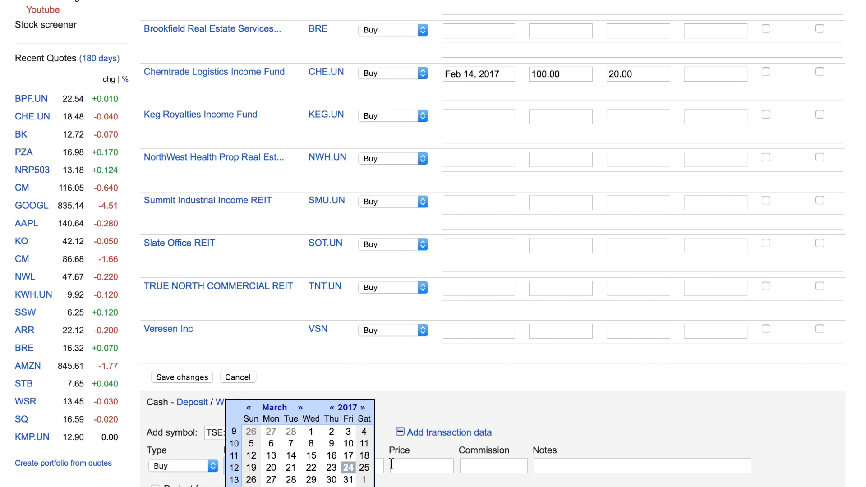
left_click(311, 434)
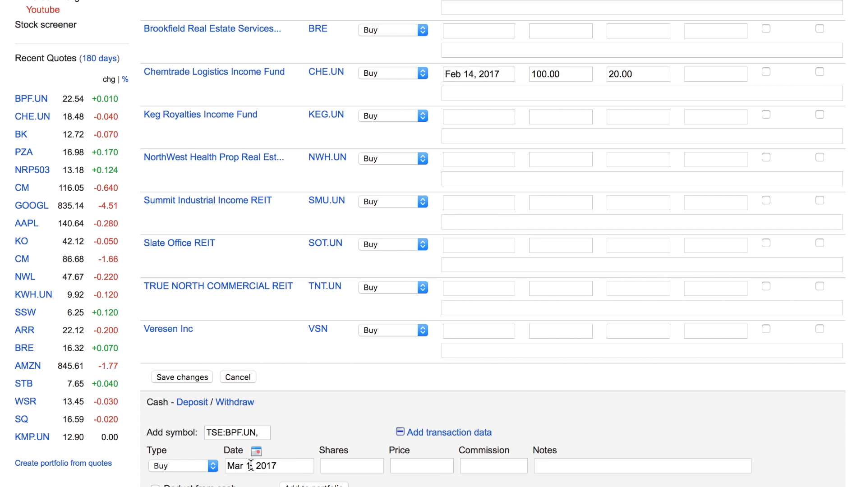
left_click(332, 466)
type("100")
key("Tab")
type("22.00")
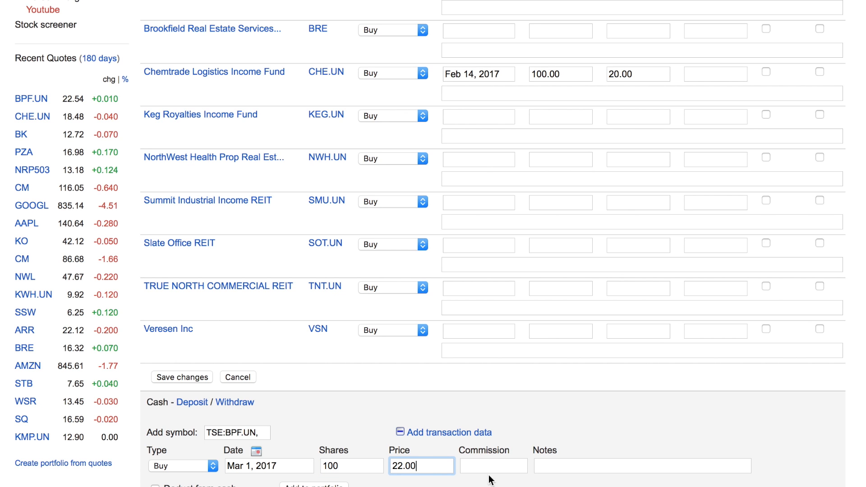
scroll(559, 423, "down", 3)
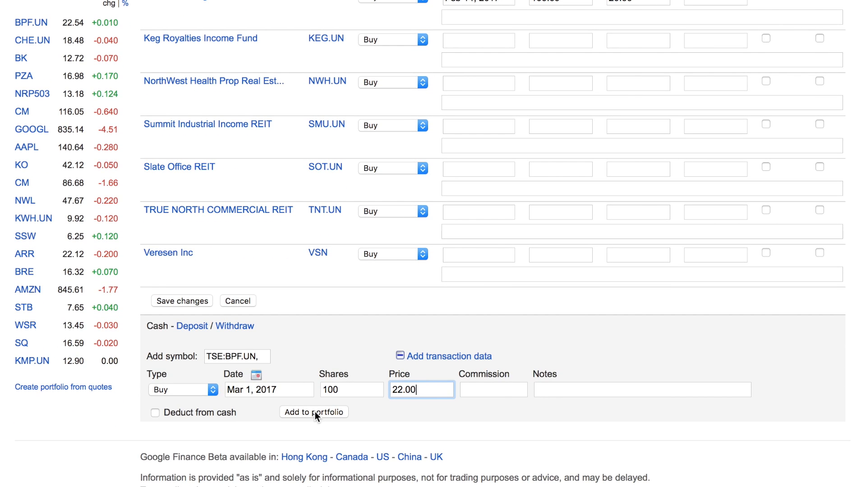
left_click(315, 411)
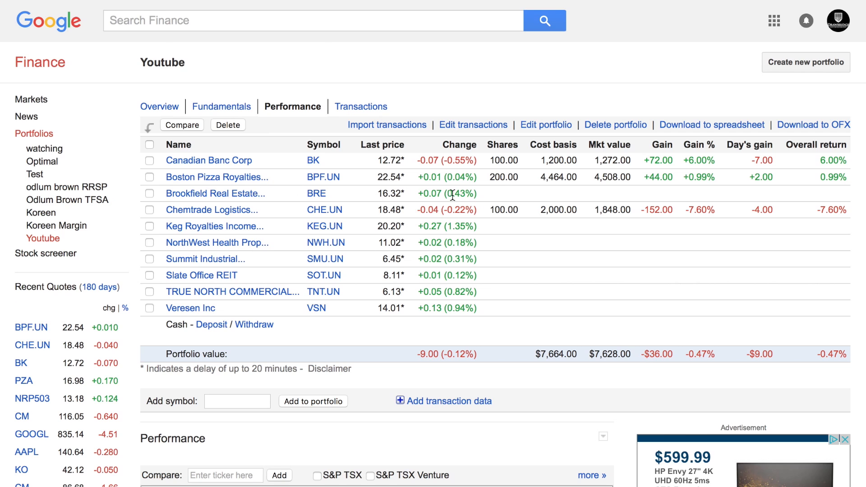
left_click_drag(484, 176, 518, 175)
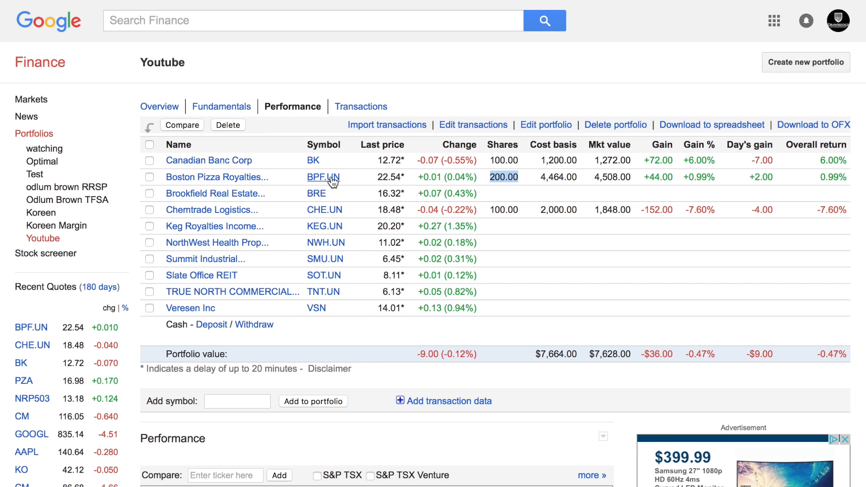
left_click(461, 127)
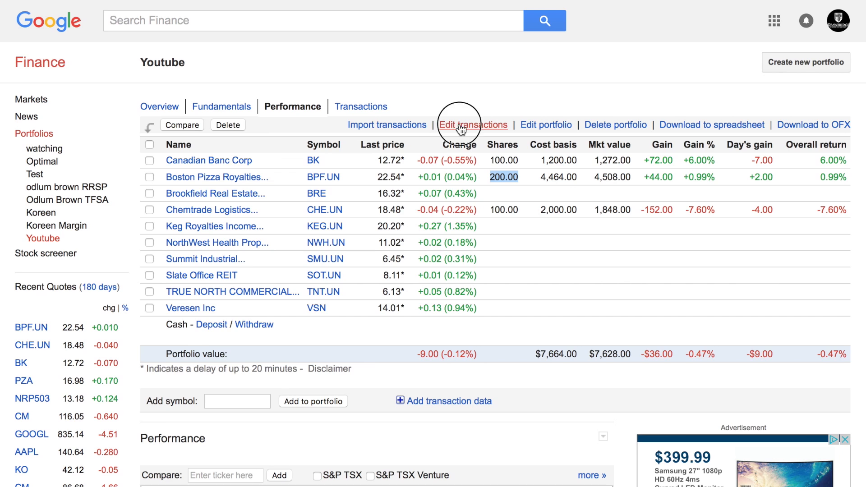
scroll(493, 325, "down", 1)
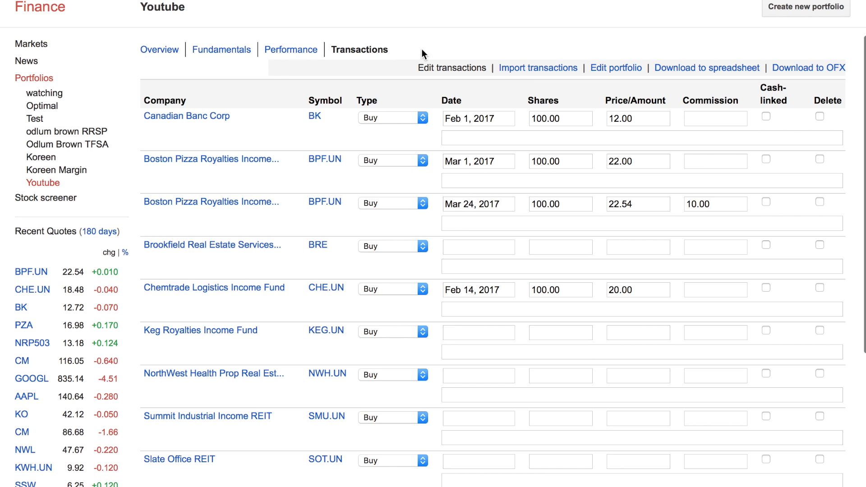
left_click(284, 48)
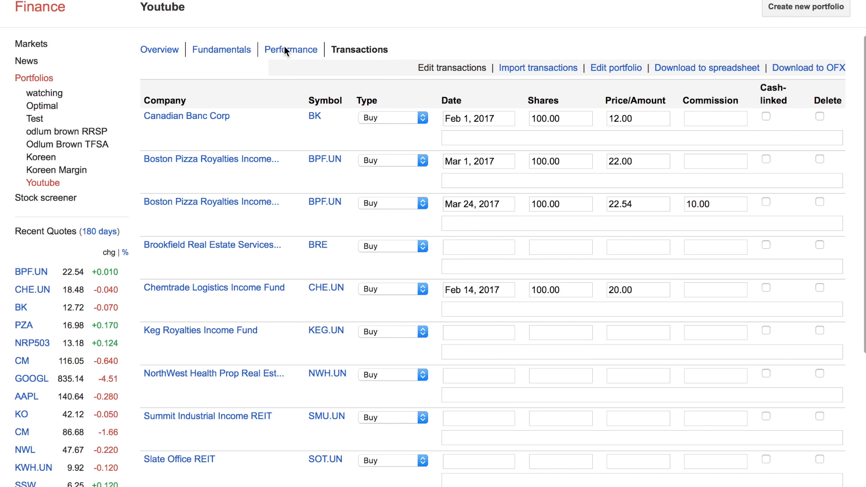
scroll(442, 234, "down", 10)
scroll(443, 234, "up", 1)
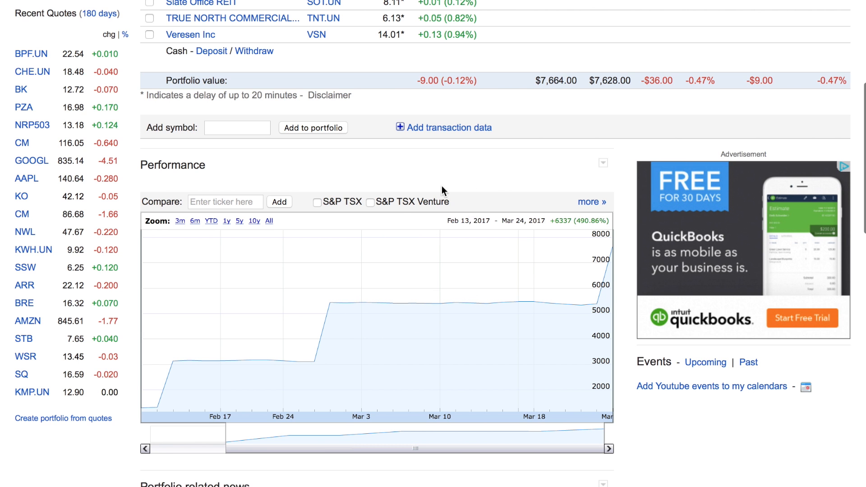
scroll(473, 158, "up", 5)
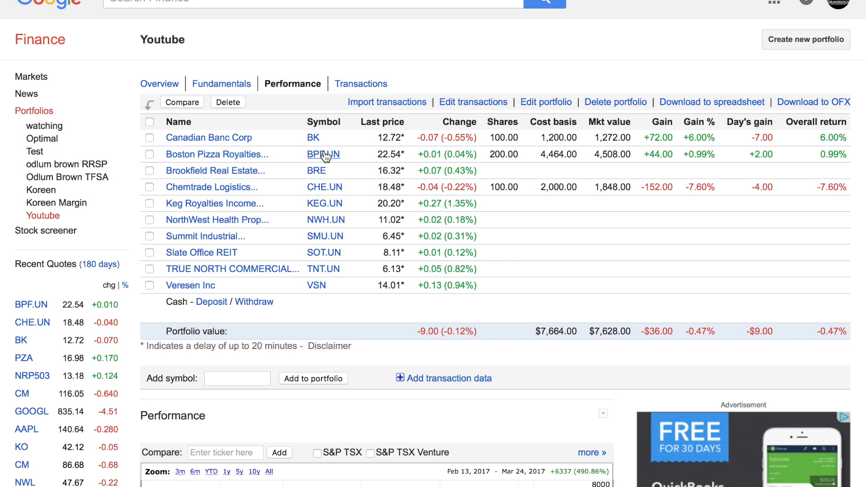
Clear the date, 100 shares, 22.54 price and 10.00 commission from the Mar 24 BPF.UN row.
left_click(470, 102)
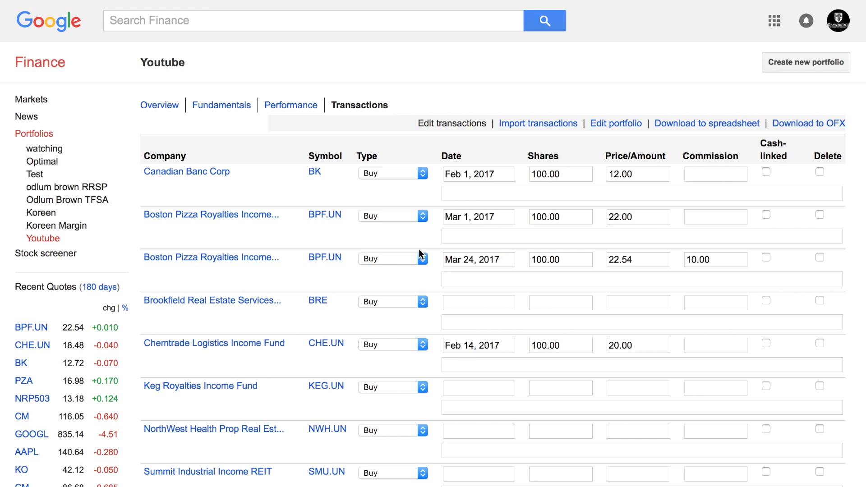
left_click_drag(499, 258, 349, 258)
key("BackSpace")
key("Tab")
key("BackSpace")
key("Tab")
key("BackSpace")
key("Tab")
key("Tab")
left_click_drag(716, 258, 516, 250)
key("BackSpace")
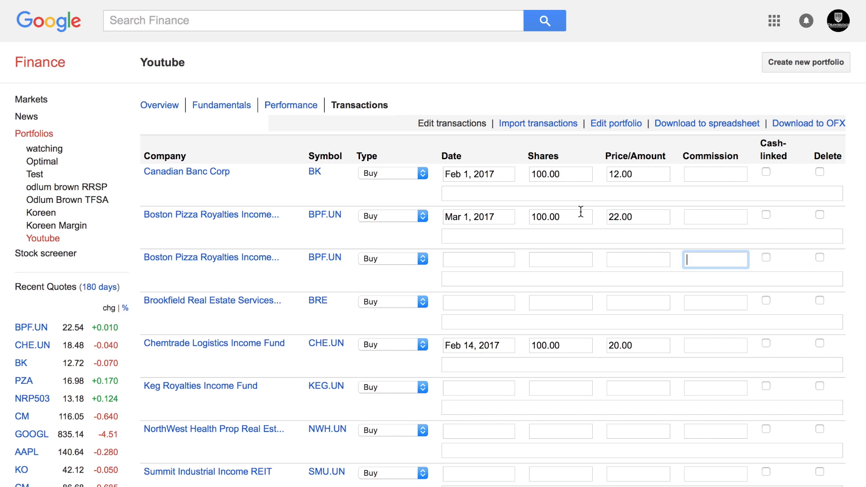
Change the Mar 1 BPF.UN purchase to 200 shares at 22.42.
left_click_drag(583, 211, 462, 210)
type("200")
key("Tab")
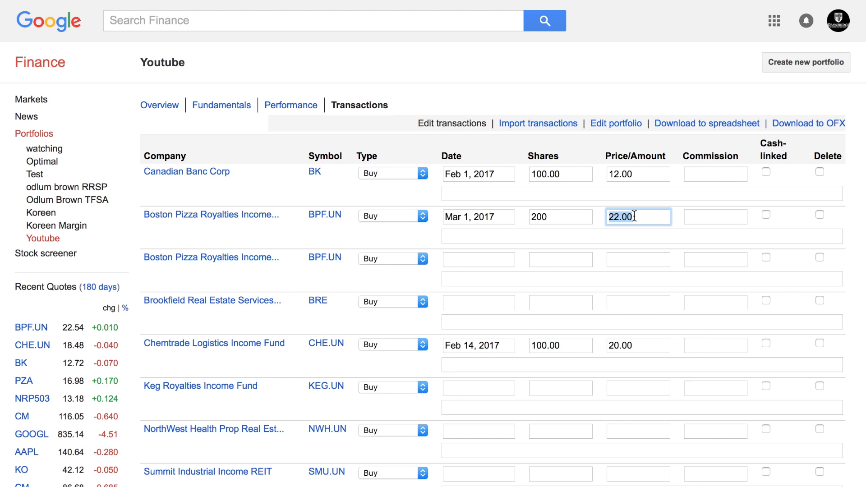
type("22.42")
scroll(647, 255, "down", 7)
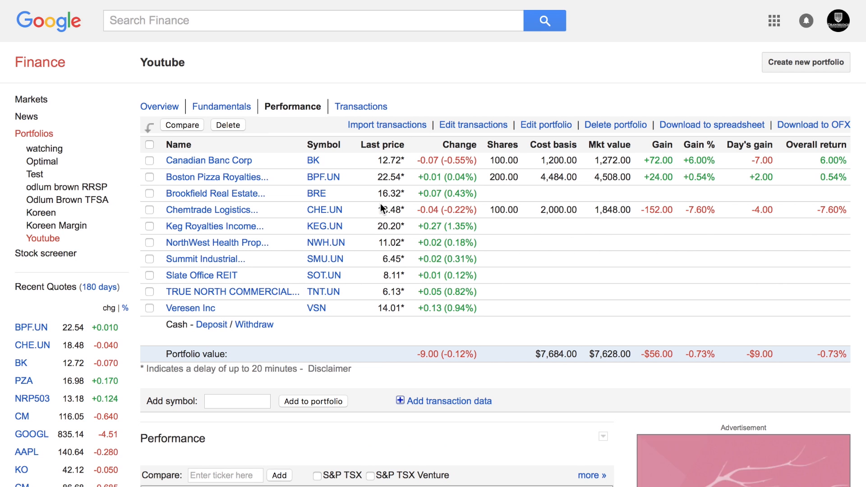
scroll(585, 186, "down", 3)
scroll(585, 186, "down", 5)
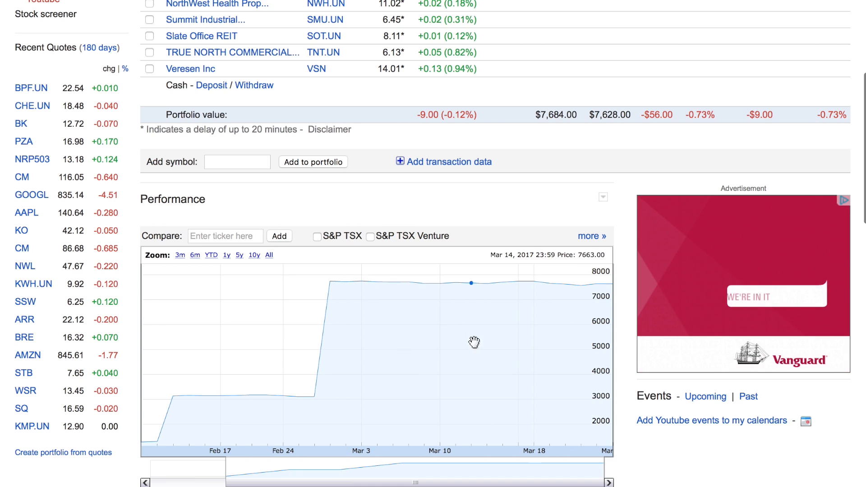
scroll(465, 342, "up", 7)
scroll(461, 429, "down", 4)
scroll(461, 429, "up", 1)
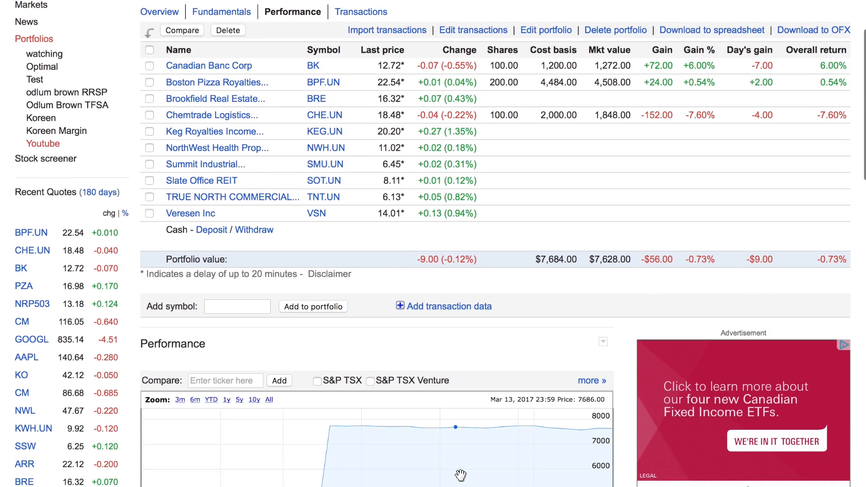